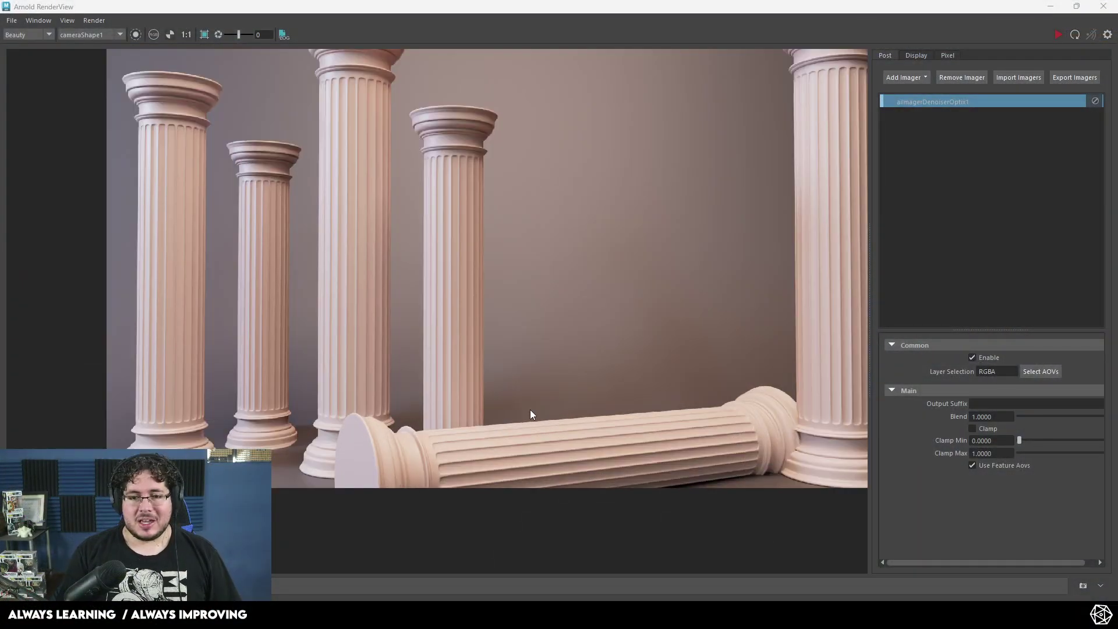
Look over the rendered column scene and minimize the render window
scroll(609, 414, down, 2)
middle_drag(664, 443, 642, 444)
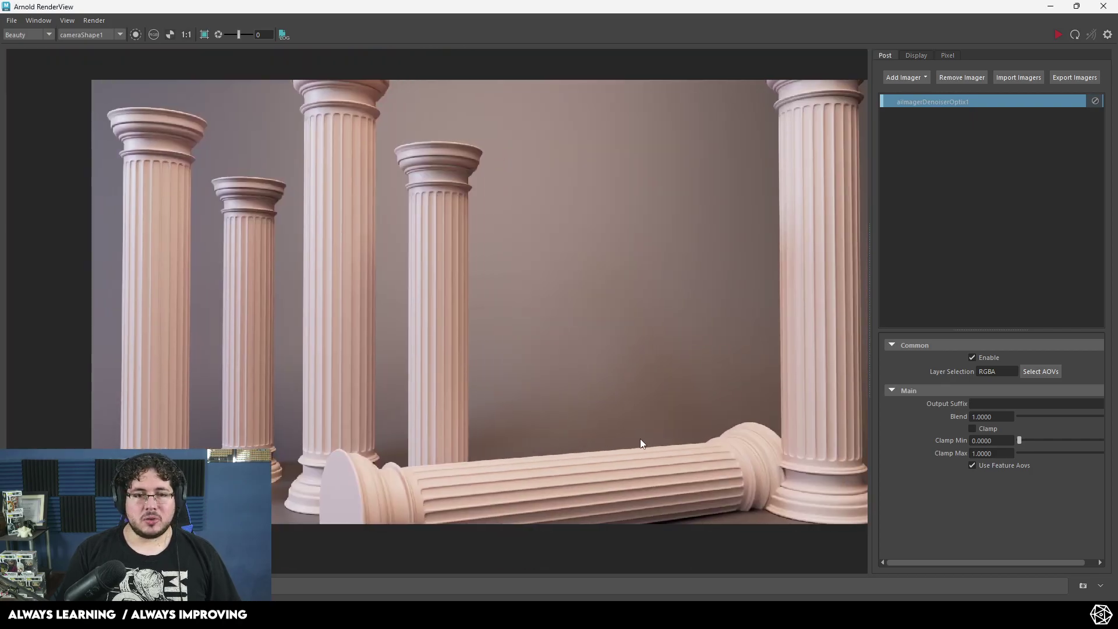
scroll(659, 432, down, 2)
scroll(659, 432, up, 2)
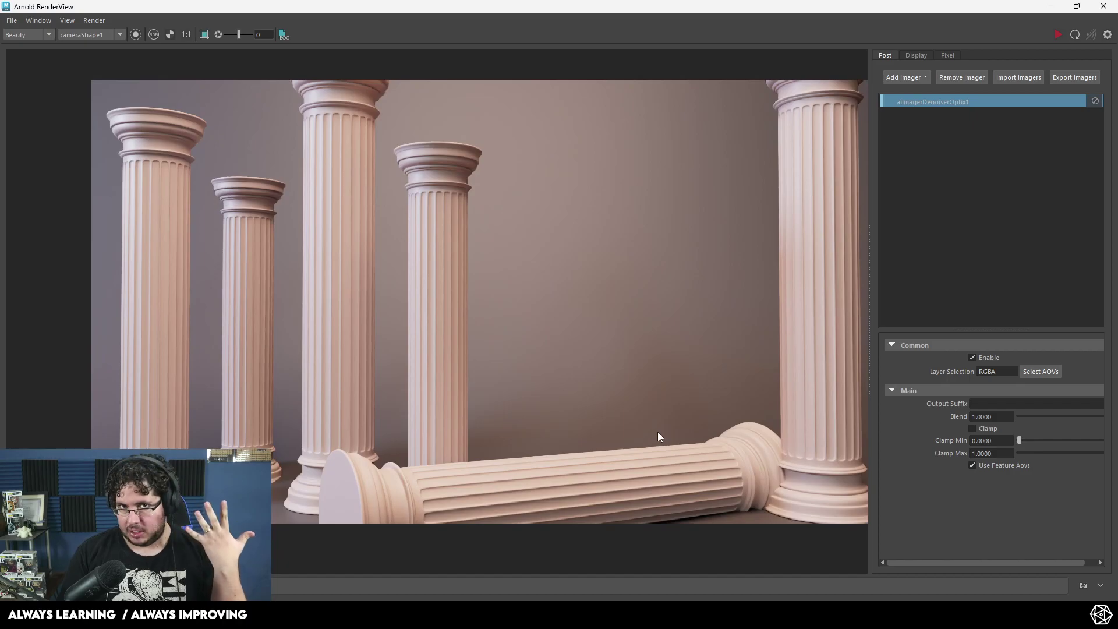
click(1051, 6)
Examine the finished column model, backdrop and lights in the perspective view, both close up and from a distance
scroll(484, 304, up, 8)
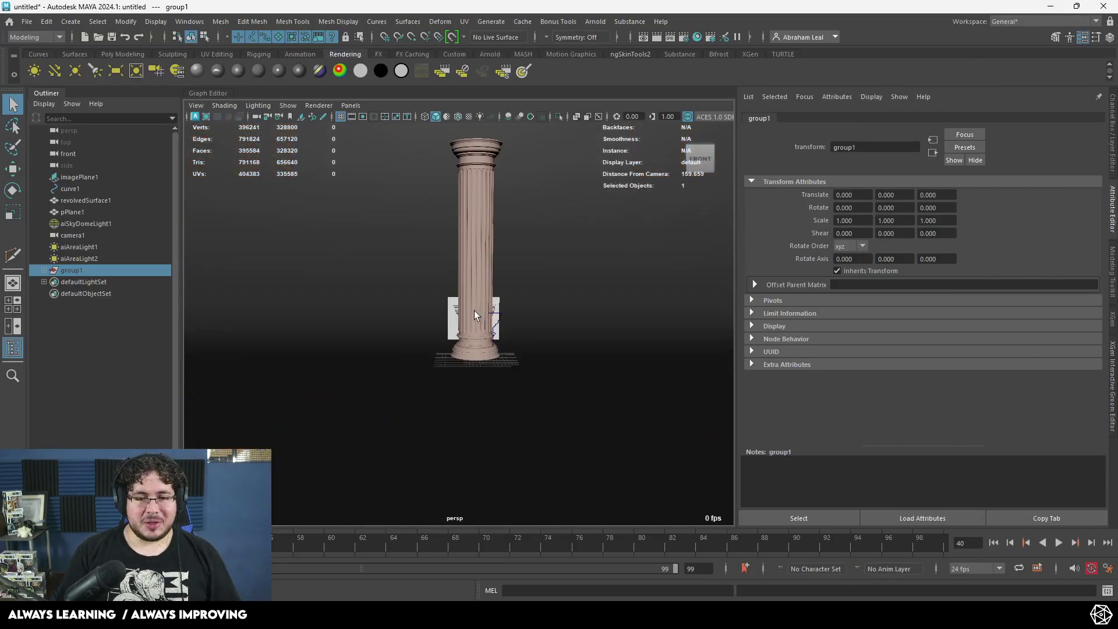
scroll(504, 330, down, 10)
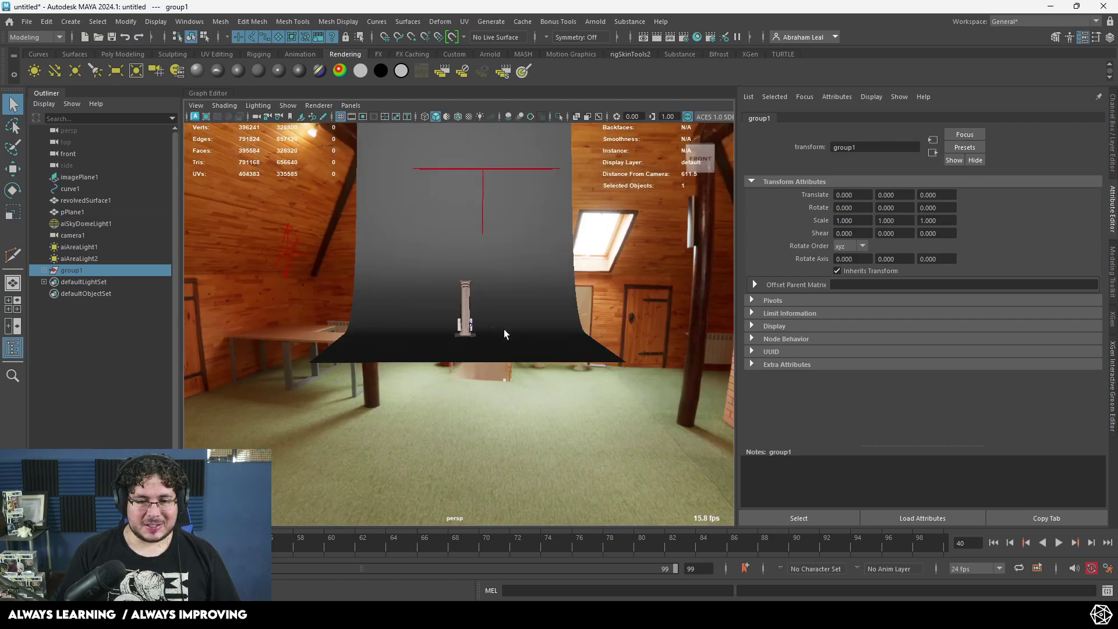
scroll(504, 330, up, 6)
scroll(504, 330, down, 3)
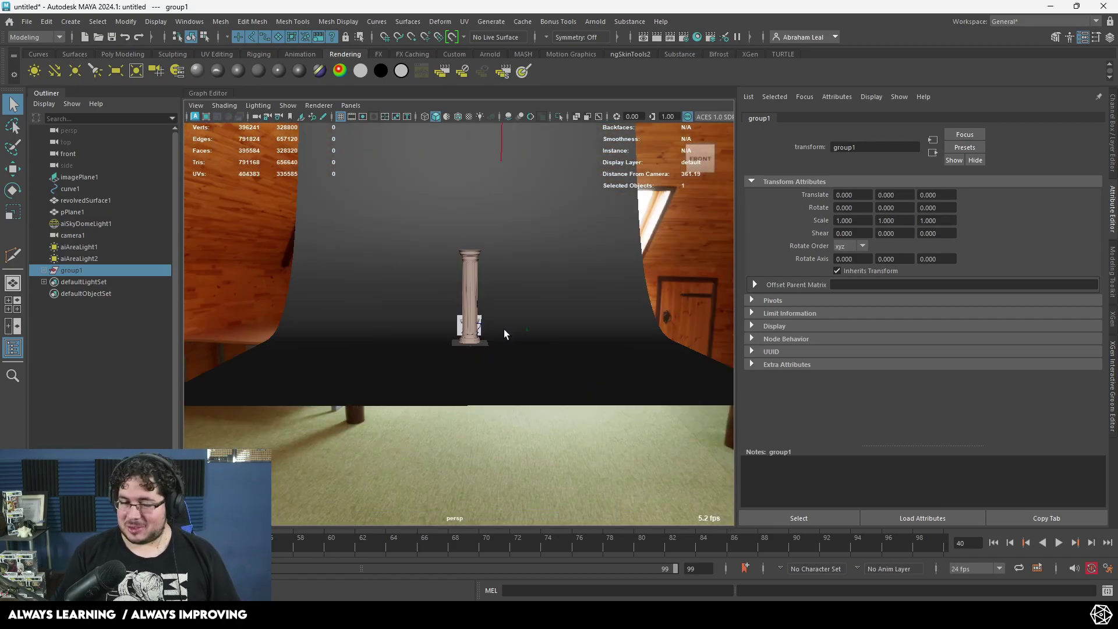
scroll(505, 330, up, 5)
scroll(503, 321, down, 5)
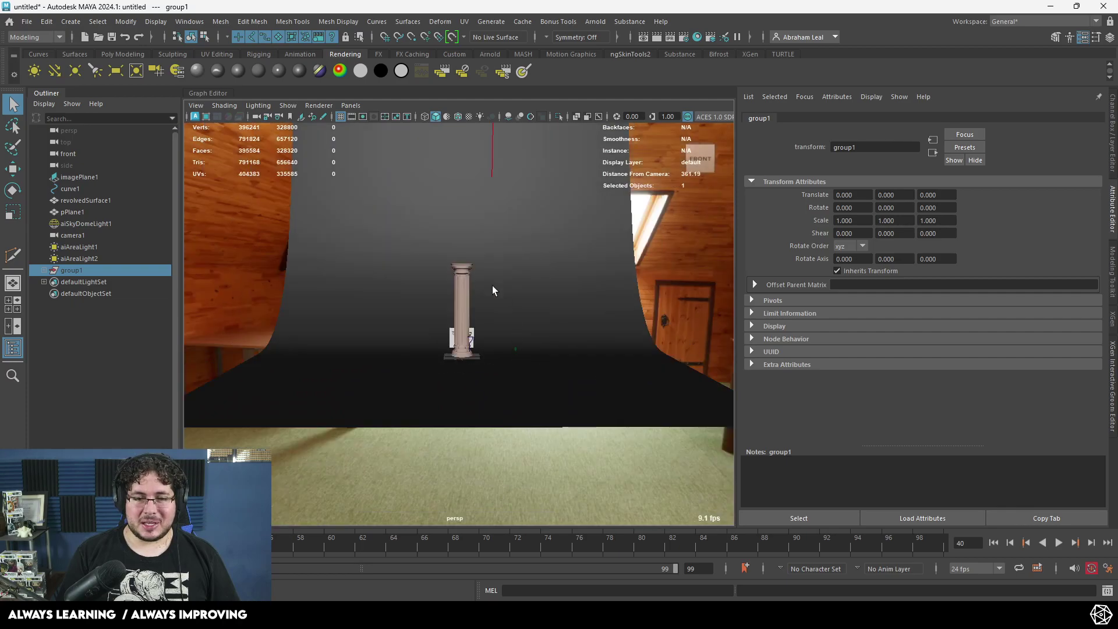
scroll(466, 299, up, 6)
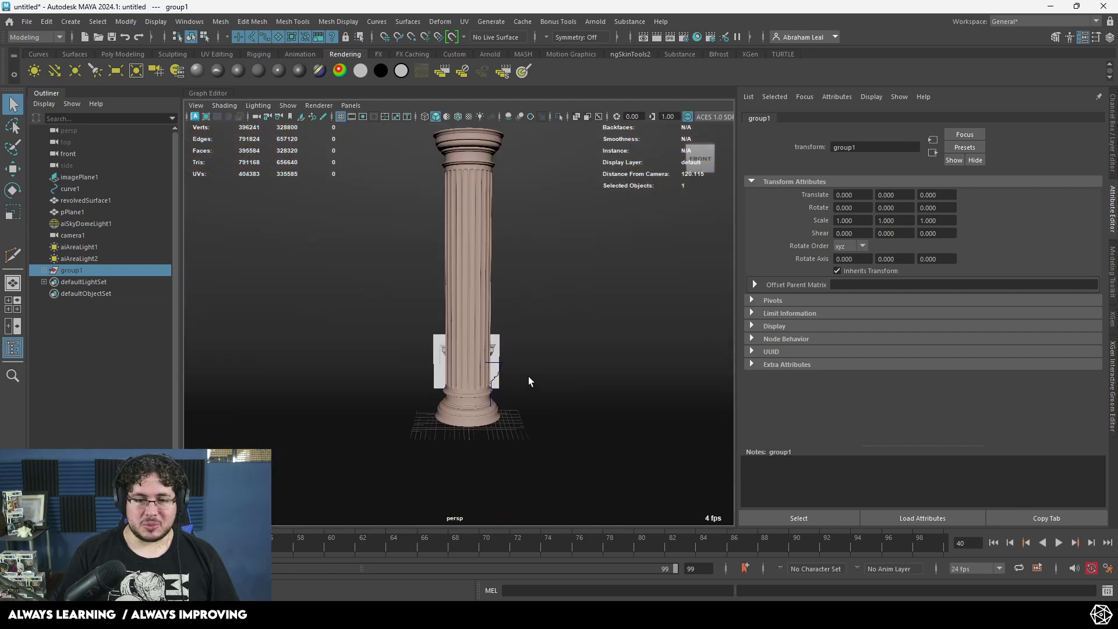
scroll(529, 376, down, 4)
Start a new scene without saving the current one and switch the viewport to the front view
key(ctrl+n)
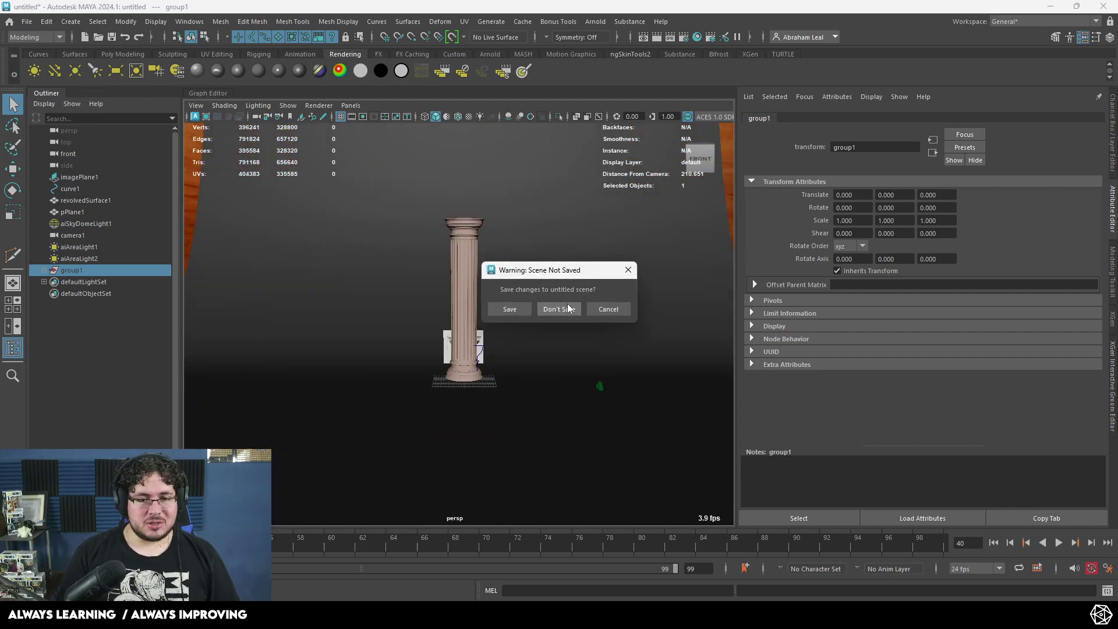
click(561, 309)
key(space)
drag(477, 303, 478, 324)
mouse_move(503, 308)
alt+middle_down()
mouse_move(513, 381)
mouse_move(512, 303)
alt+middle_up()
scroll(523, 317, down, 2)
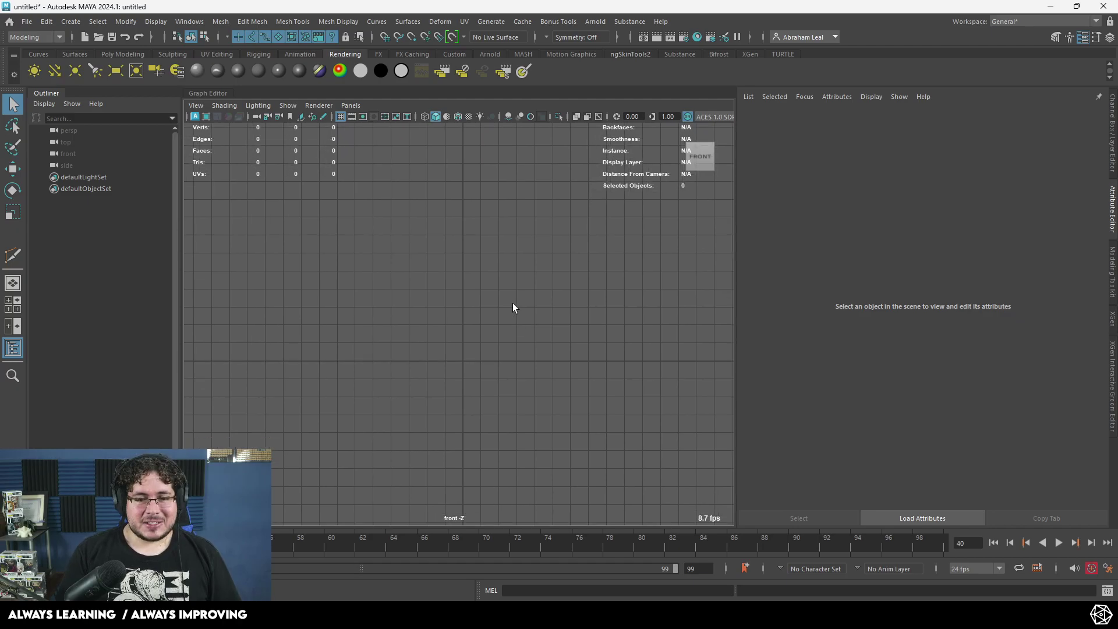
Import Column.jpg from the sourceimages folder as an image plane in the front view
click(194, 106)
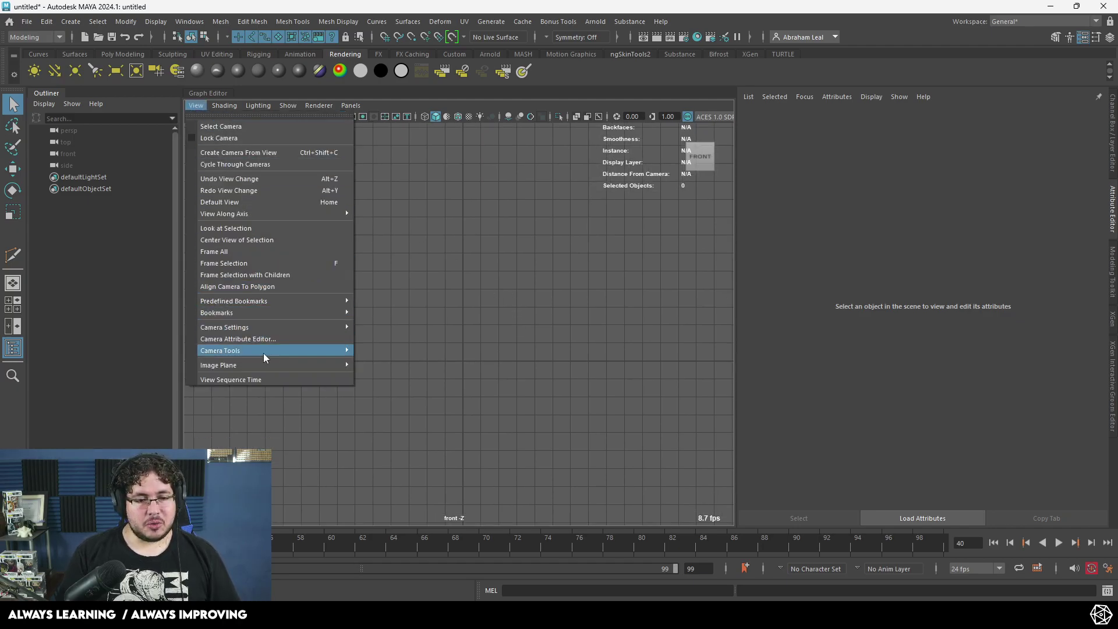
click(370, 366)
click(377, 175)
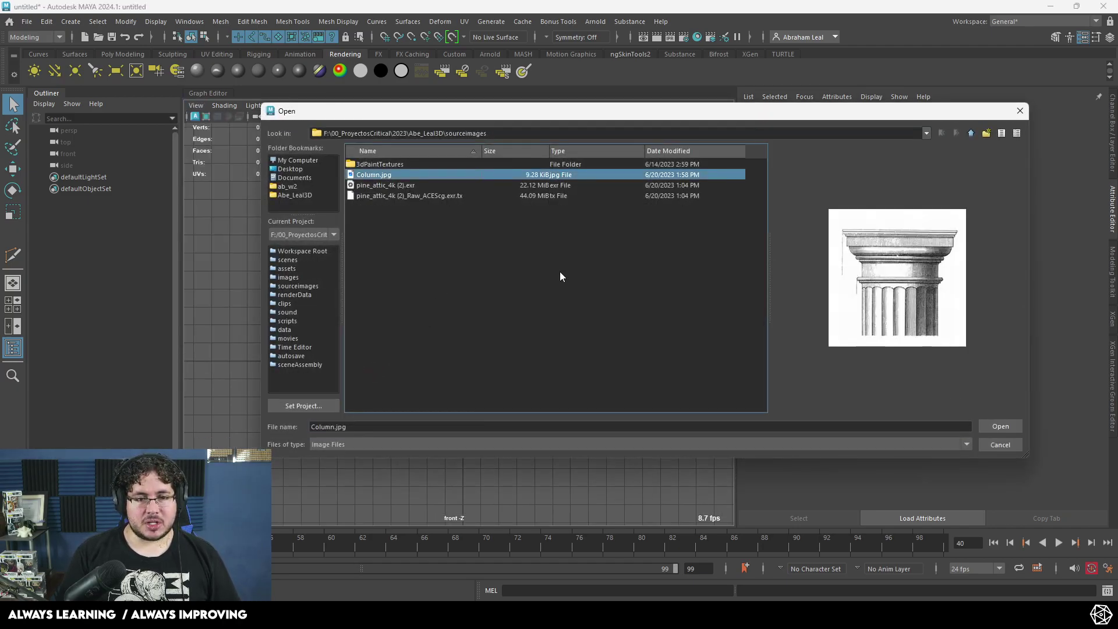
click(1000, 427)
Raise the column image plane vertically above the grid's horizontal axis, keeping it centred on the vertical axis, and deselect it
key(w)
drag(464, 340, 464, 214)
key(r)
key(w)
alt+middle_drag(464, 227, 470, 294)
alt+right_drag(470, 293, 569, 262)
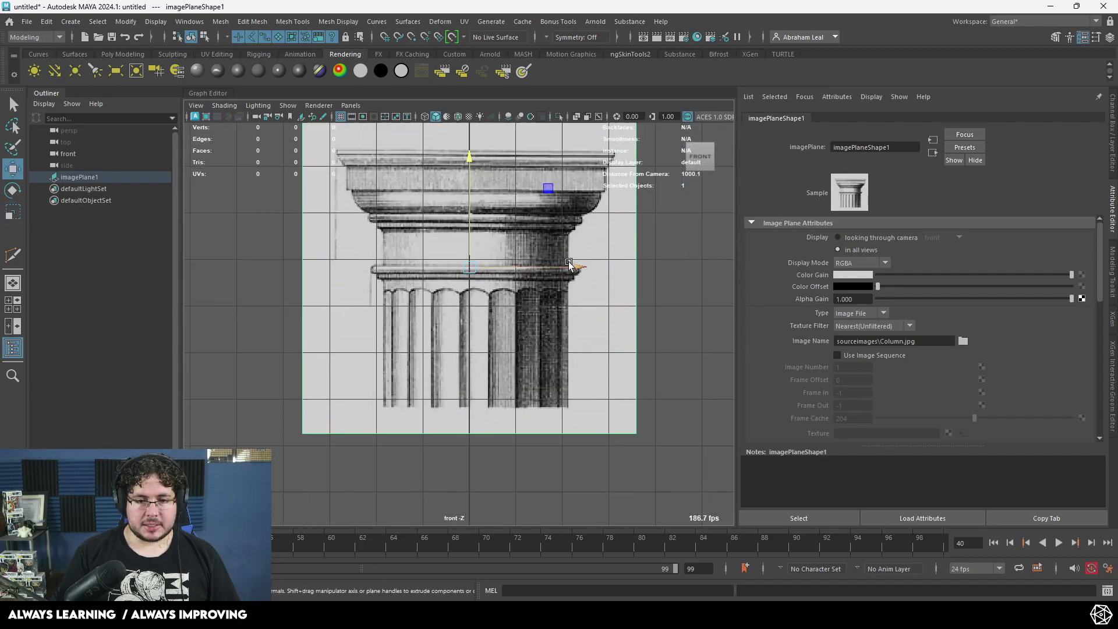
alt+middle_drag(569, 262, 561, 337)
click(662, 284)
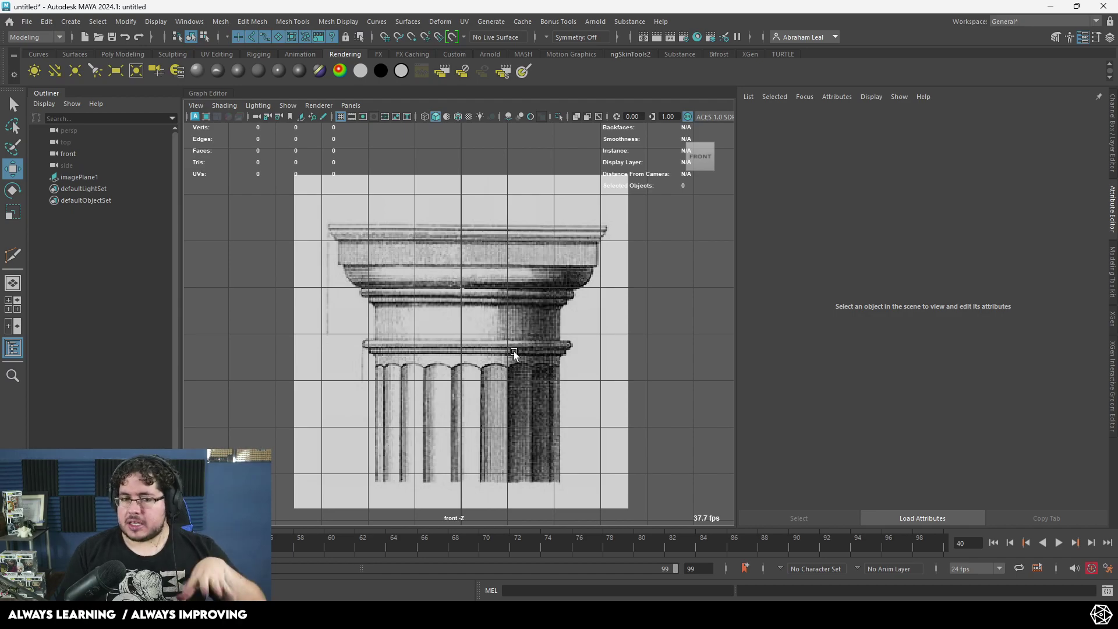
Begin an EP curve at the capital's top centre and trace its top edge, right lip and upper band
click(71, 21)
mouse_move(108, 115)
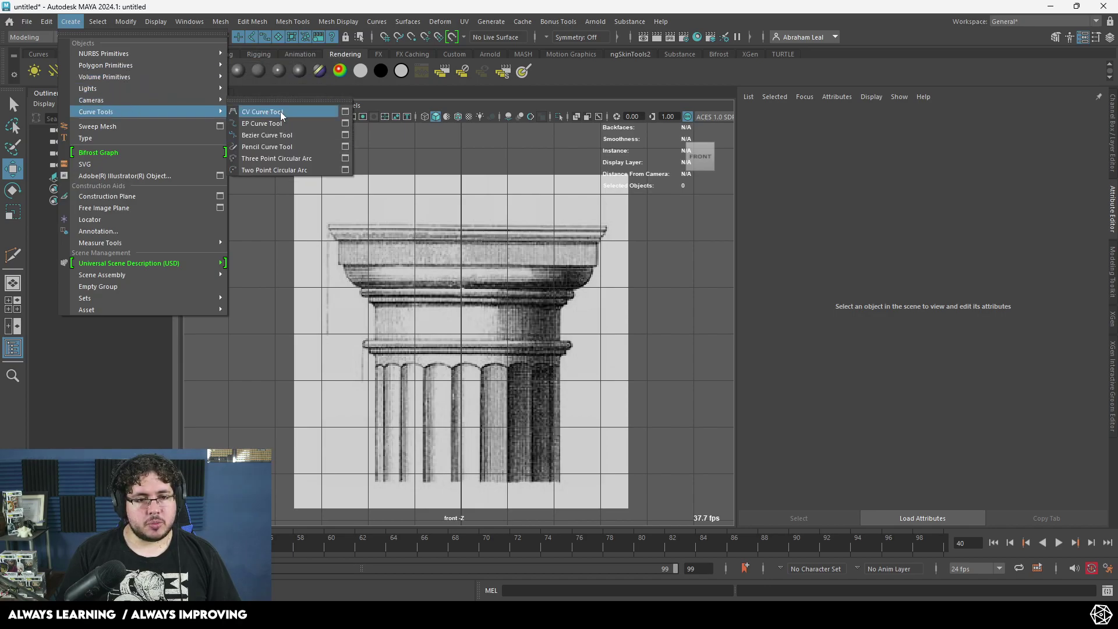
click(277, 125)
scroll(530, 235, up, 3)
alt+middle_drag(530, 235, 498, 250)
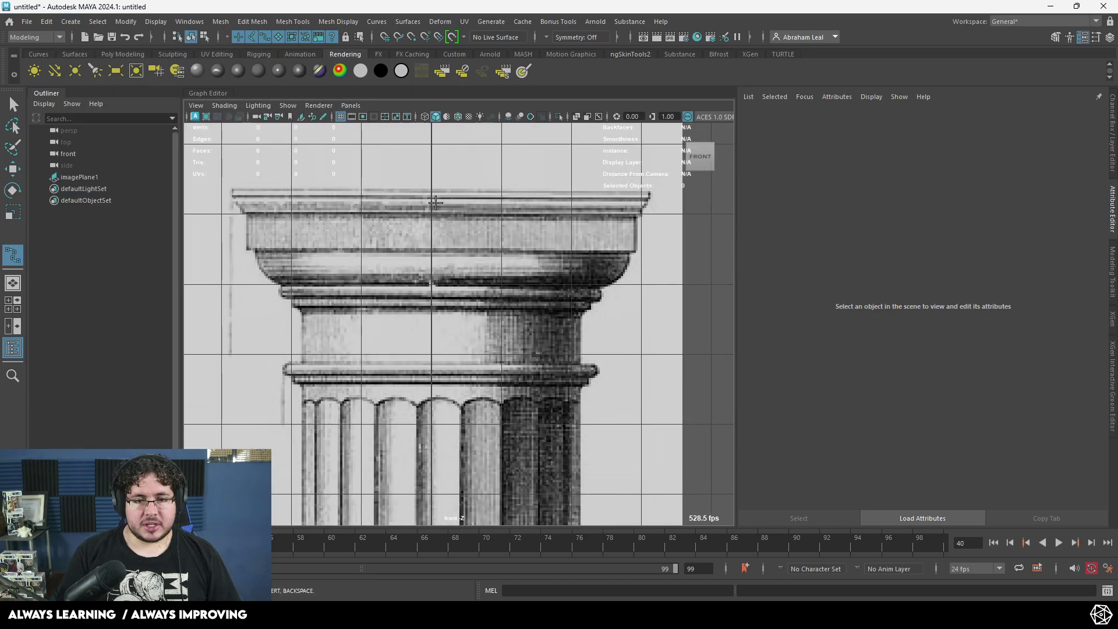
click(431, 189)
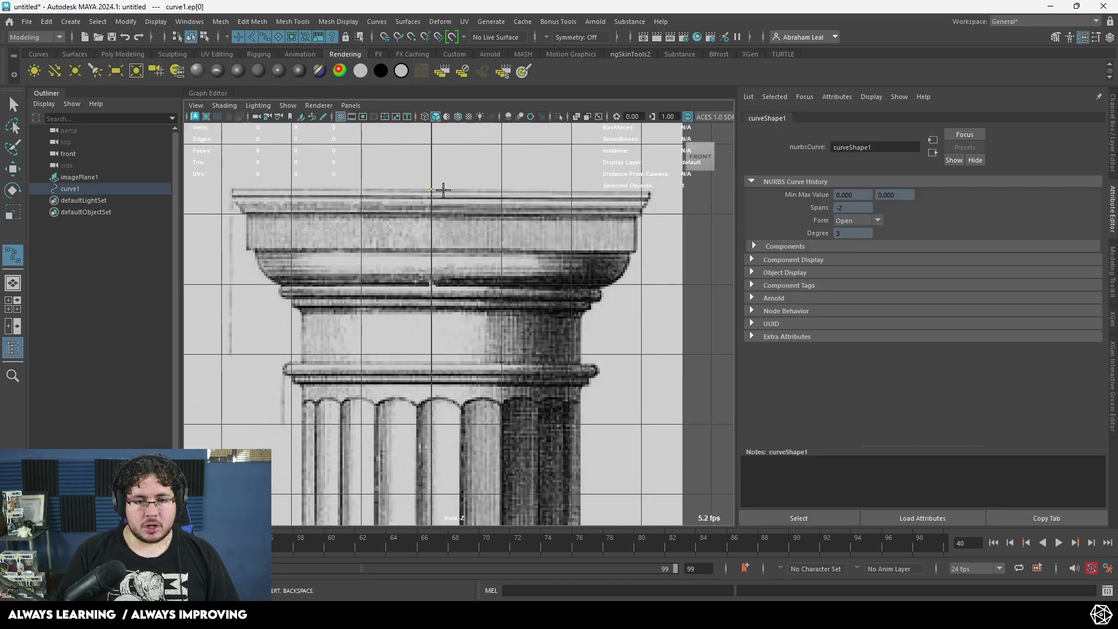
click(560, 189)
click(649, 198)
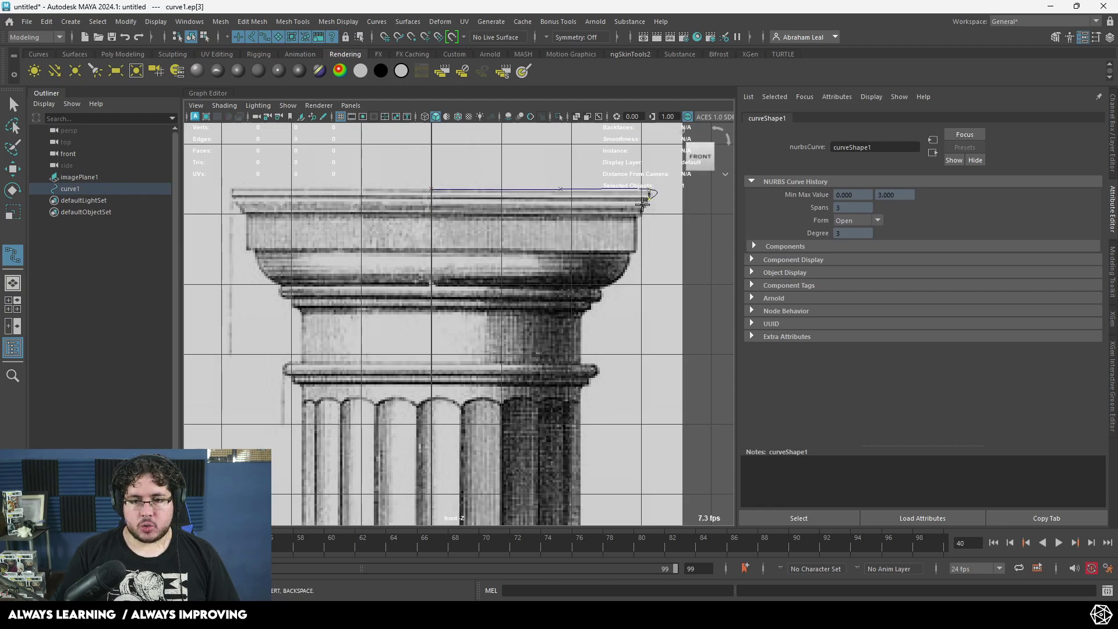
click(642, 207)
click(636, 216)
click(636, 230)
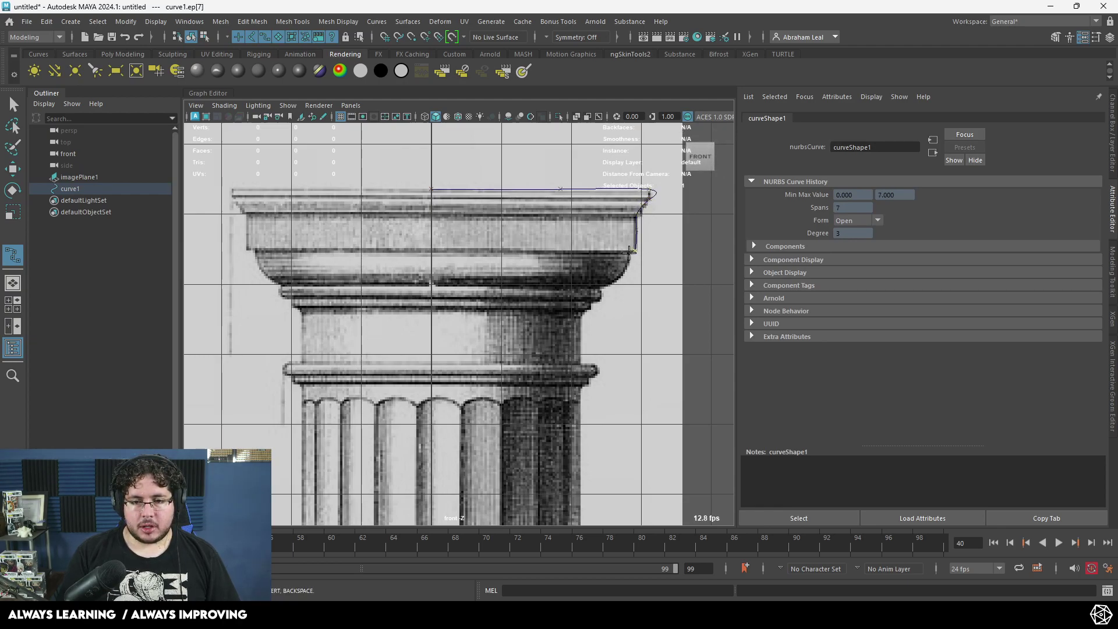
Continue the EP curve down the rounded moulding, neck and lower ring to the bottom of the shaft, and finish it
click(605, 287)
click(600, 289)
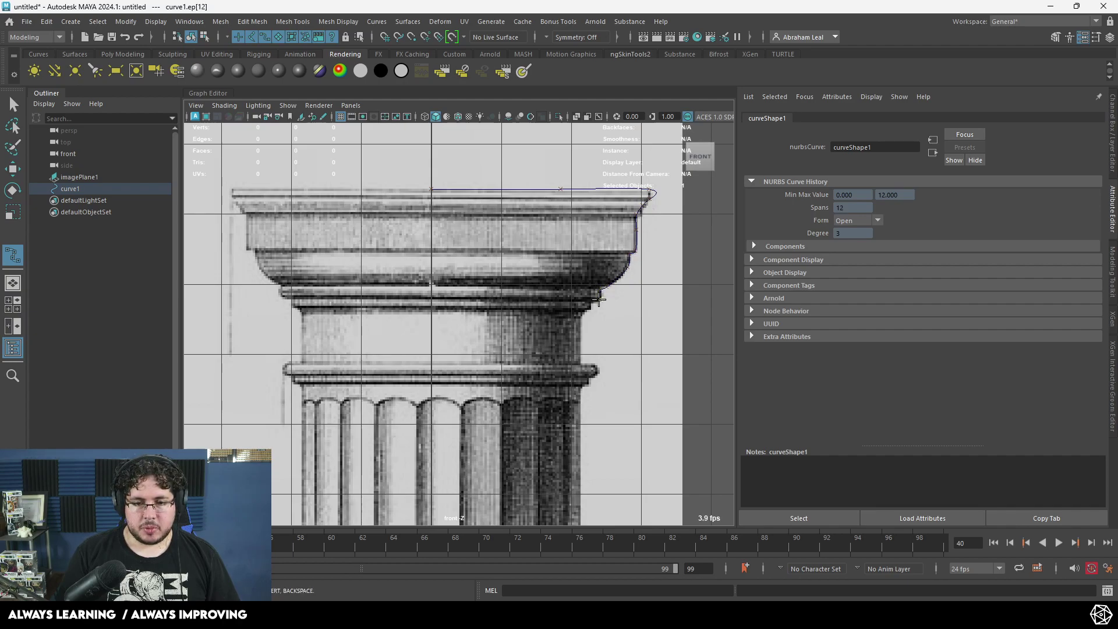
click(577, 335)
alt+middle_drag(581, 368, 574, 306)
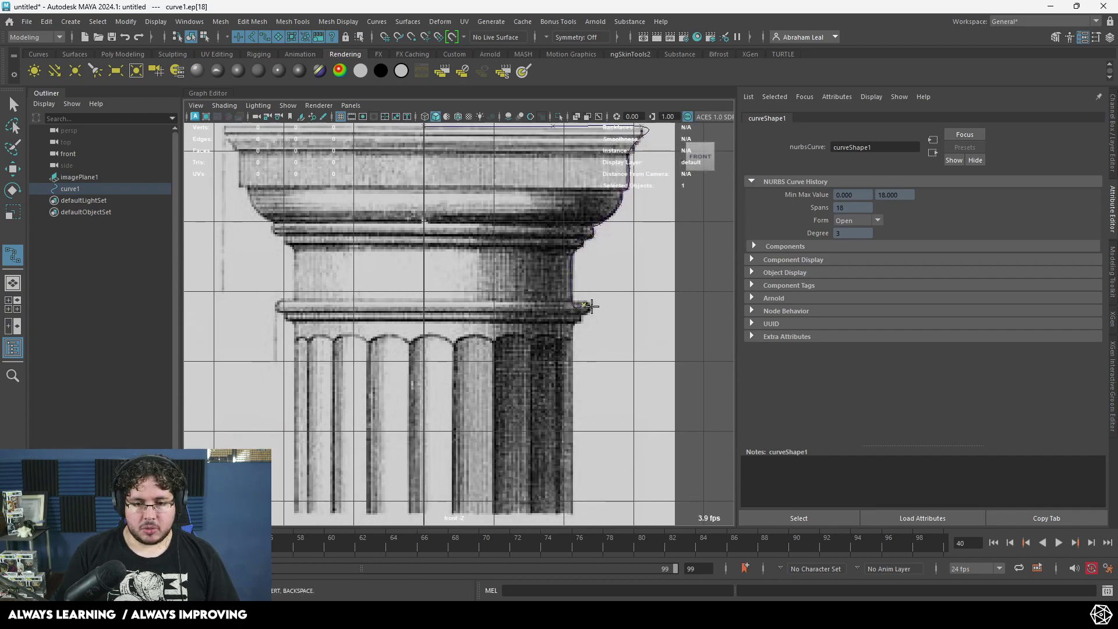
click(583, 313)
click(568, 330)
alt+middle_drag(567, 356, 563, 284)
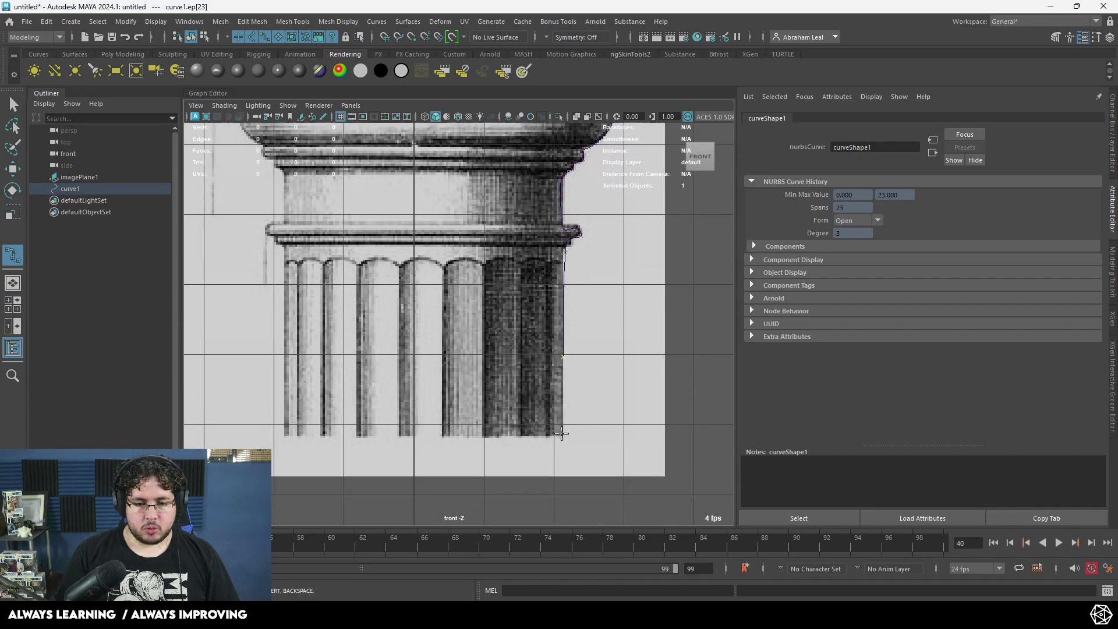
key(w)
Fade the reference image plane by lowering its Alpha Gain to 0.076
alt+middle_drag(584, 210, 549, 312)
click(538, 276)
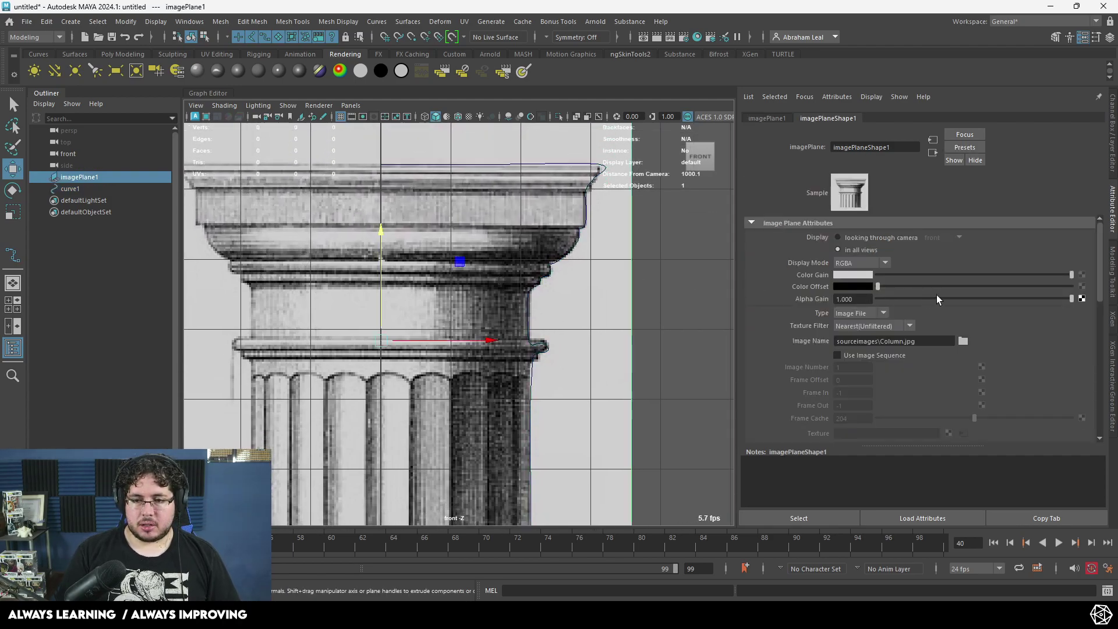
drag(936, 298, 894, 298)
Reposition the profile curve's control vertices around the top lip and upper band corner to follow the reference
click(585, 199)
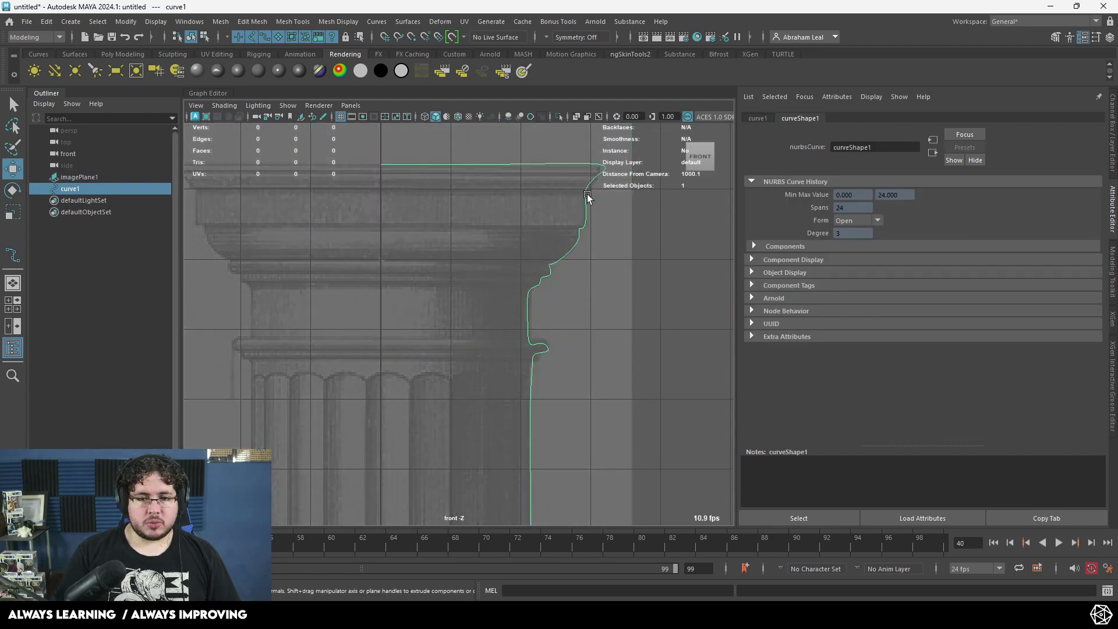
scroll(589, 233, up, 5)
right_drag(622, 232, 574, 232)
mouse_move(633, 219)
mouse_down()
mouse_move(605, 250)
mouse_move(647, 234)
mouse_move(669, 204)
mouse_move(648, 205)
mouse_up()
click(668, 204)
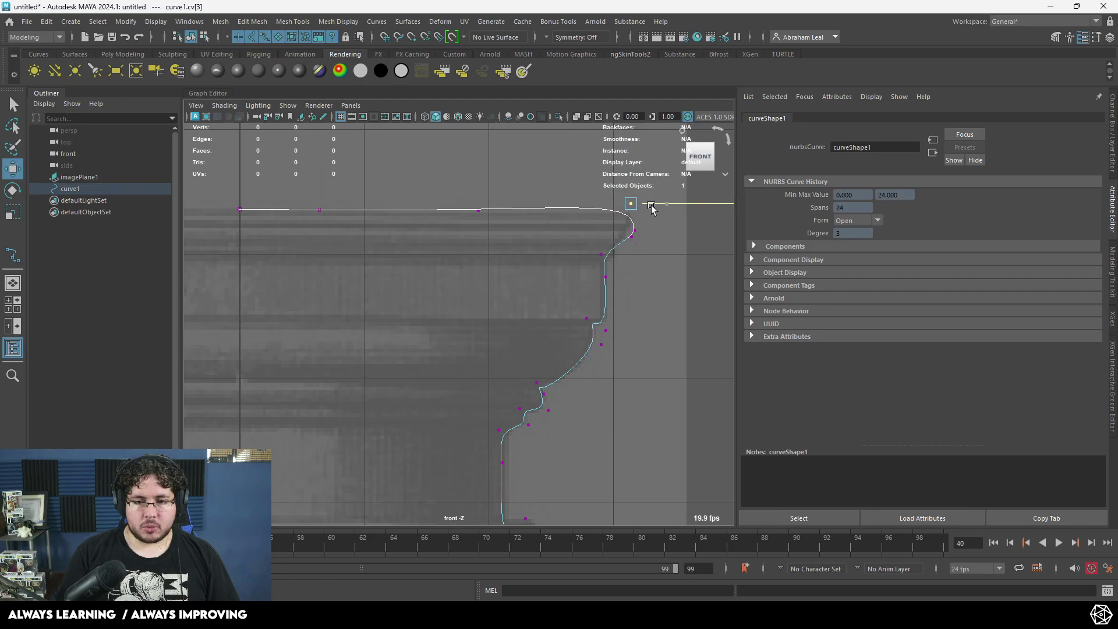
key(F8)
right_drag(633, 227, 595, 220)
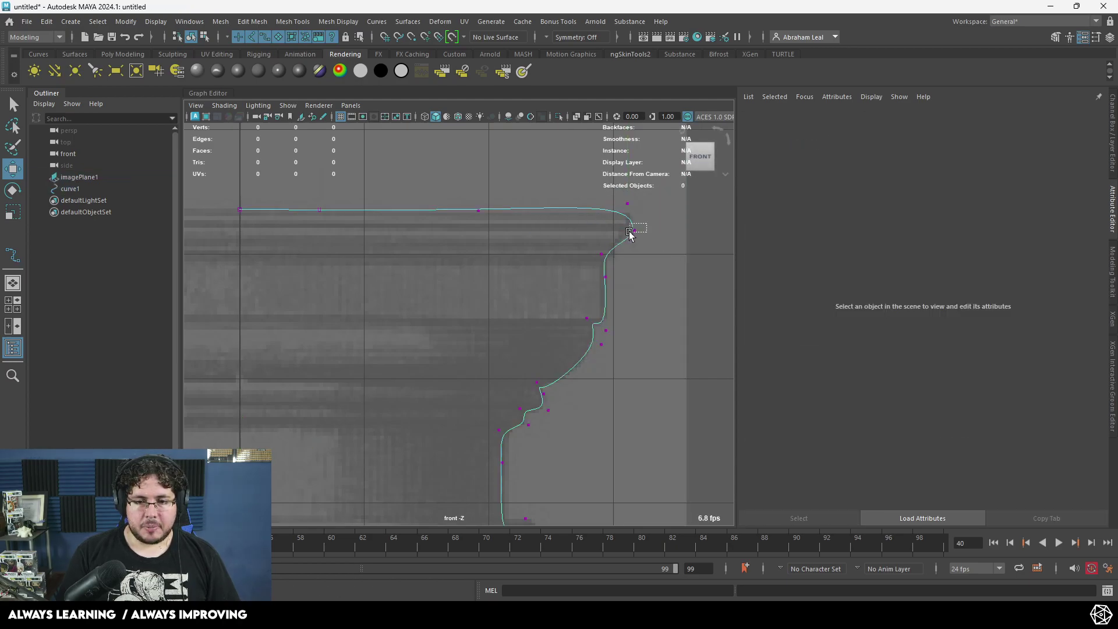
click(634, 214)
drag(632, 234, 628, 239)
drag(632, 236, 605, 255)
click(601, 254)
Adjust the control vertices below the upper band so the curve follows the capital's large rounded moulding
scroll(616, 290, up, 2)
alt+middle_drag(607, 362, 621, 286)
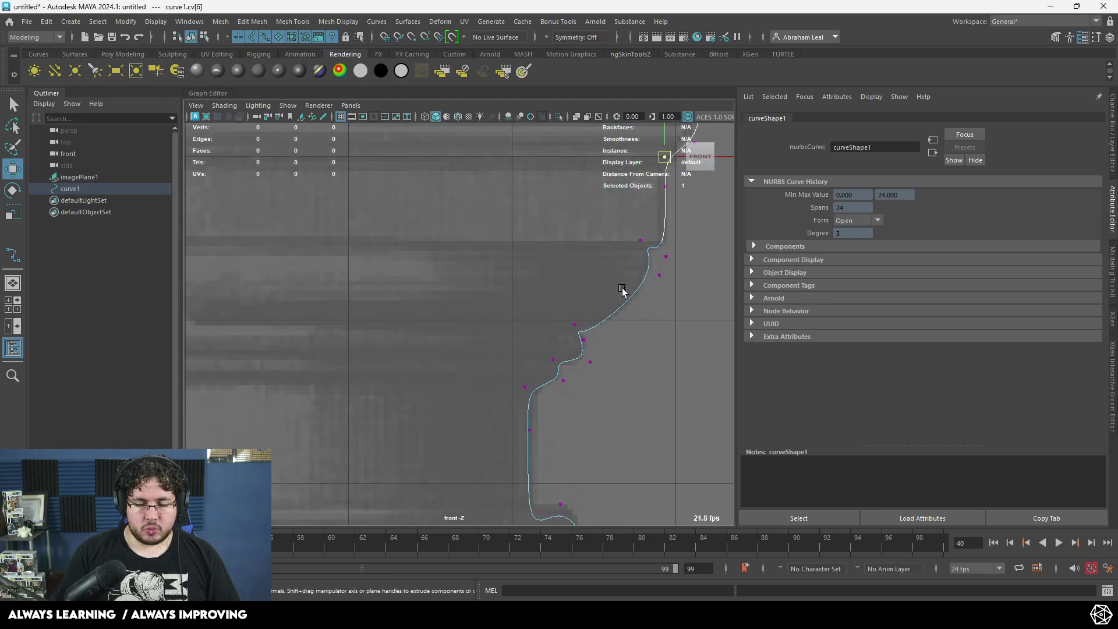
drag(648, 222, 632, 248)
drag(640, 241, 667, 253)
click(667, 259)
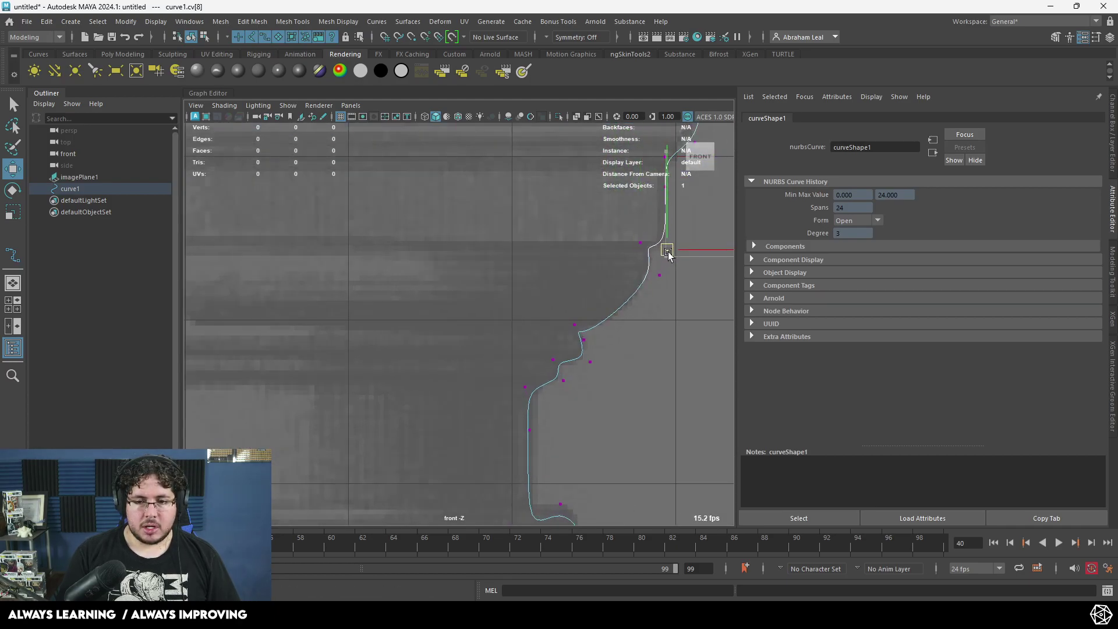
alt+middle_drag(661, 286, 656, 266)
click(655, 256)
drag(656, 258, 644, 272)
alt+middle_drag(645, 274, 657, 222)
drag(584, 248, 554, 288)
Scale the two neck control vertices together horizontally to straighten the neck, and nudge them outward
drag(561, 286, 507, 431)
key(r)
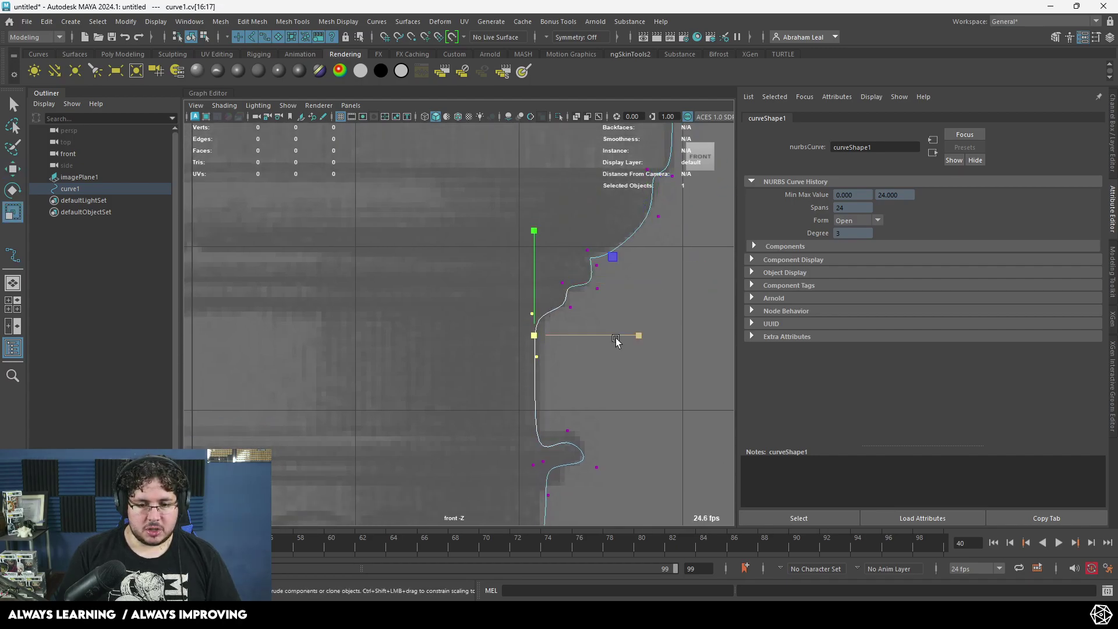
drag(635, 337, 460, 359)
key(w)
drag(599, 337, 600, 339)
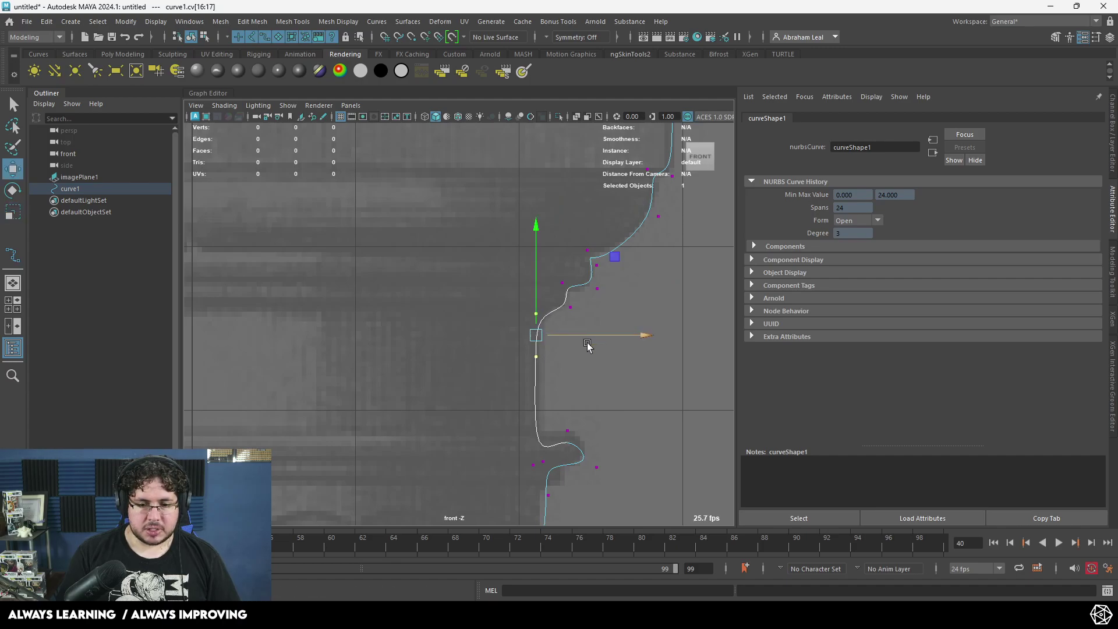
Move the control vertices around the lower ring moulding to reshape its bulge and underside
alt+middle_drag(563, 447, 563, 359)
scroll(564, 359, up, 1)
click(542, 376)
drag(542, 375, 556, 392)
click(569, 341)
drag(569, 341, 570, 340)
click(530, 379)
drag(529, 379, 536, 352)
drag(624, 376, 600, 391)
drag(603, 386, 598, 376)
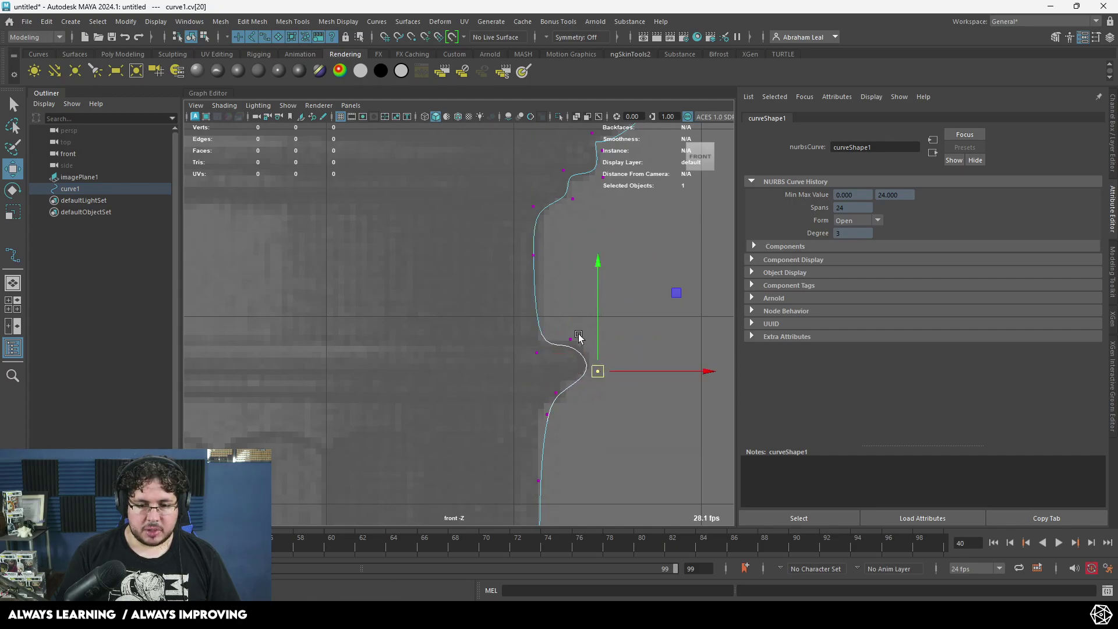
Refine the lower ring's upper edge and its transition into the shaft, and return the curve to object mode
drag(580, 331, 565, 345)
drag(571, 343, 569, 339)
alt+middle_drag(570, 355, 577, 297)
mouse_move(569, 329)
mouse_down()
mouse_move(549, 360)
mouse_move(549, 342)
mouse_move(582, 343)
mouse_up()
drag(563, 337, 540, 361)
drag(553, 351, 552, 346)
scroll(524, 317, down, 8)
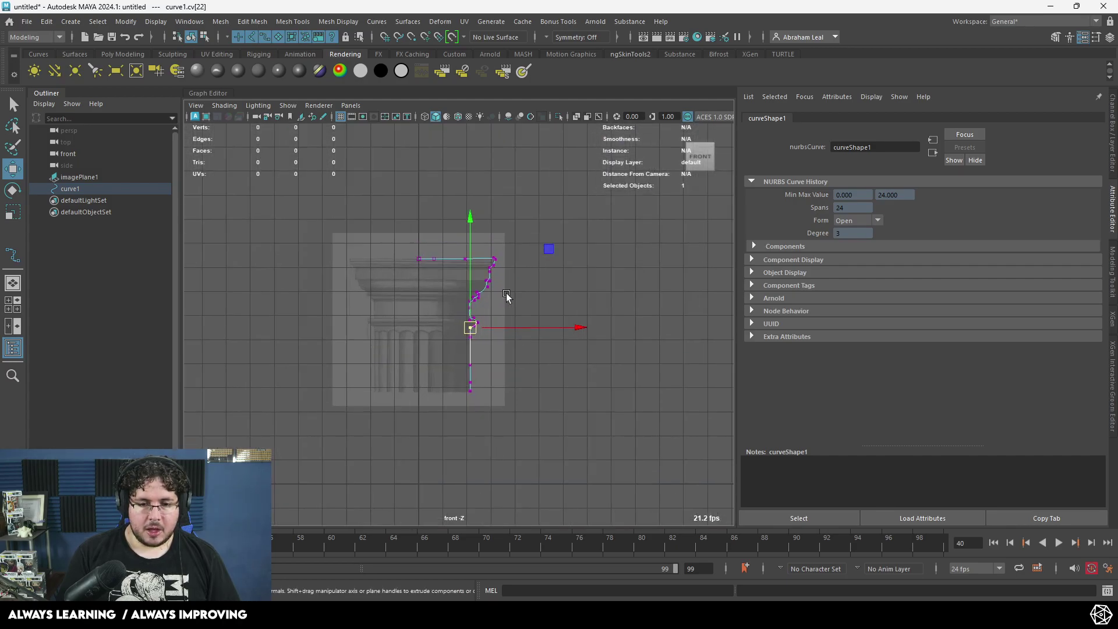
scroll(506, 285, up, 4)
right_drag(527, 229, 551, 217)
click(547, 220)
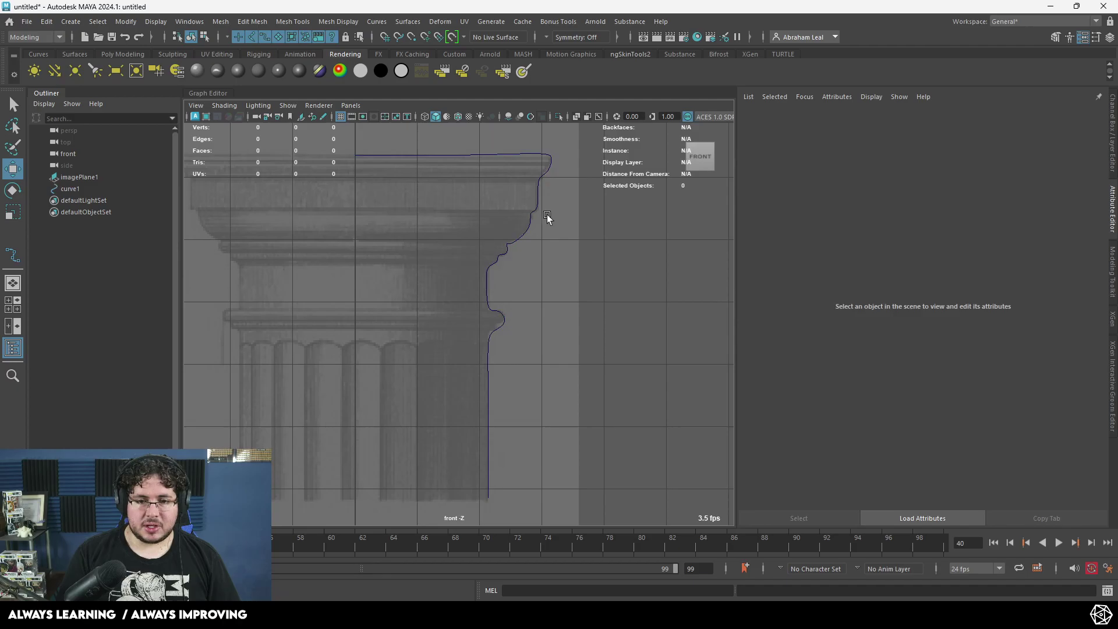
Flatten the control vertices along the curve's top edge by scaling them vertically, and return to object mode
alt+middle_drag(547, 219, 570, 267)
click(552, 263)
right_drag(557, 202, 524, 202)
drag(332, 177, 590, 211)
key(r)
drag(479, 138, 488, 277)
click(573, 213)
click(572, 215)
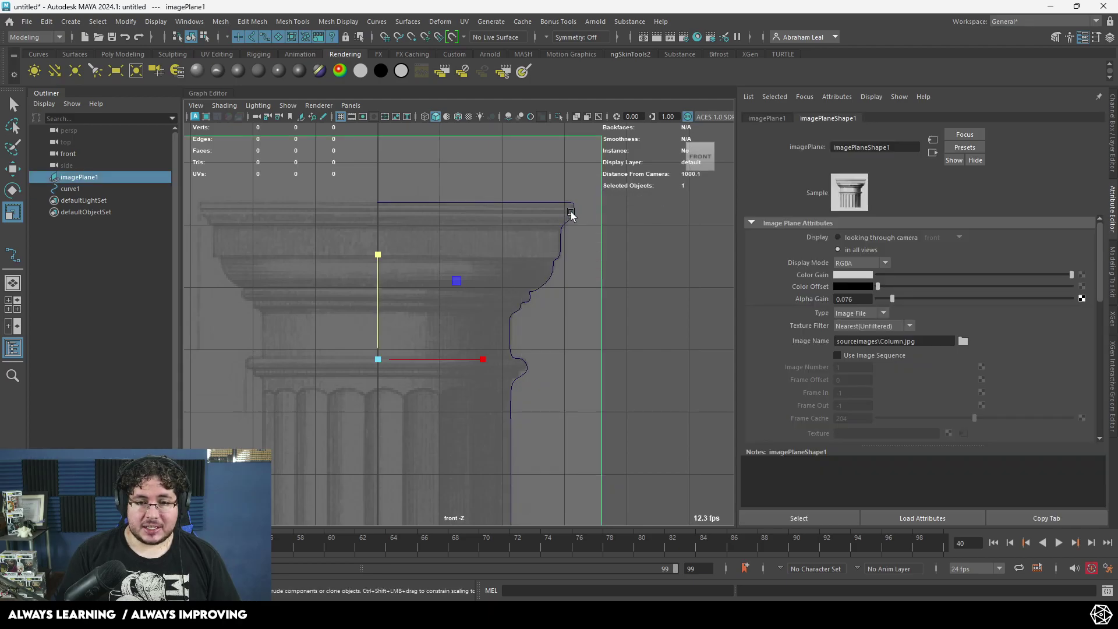
Open the Revolve options for the profile curve, enlarge the dialog beside the reference, and reset its settings to the defaults
click(570, 217)
click(408, 22)
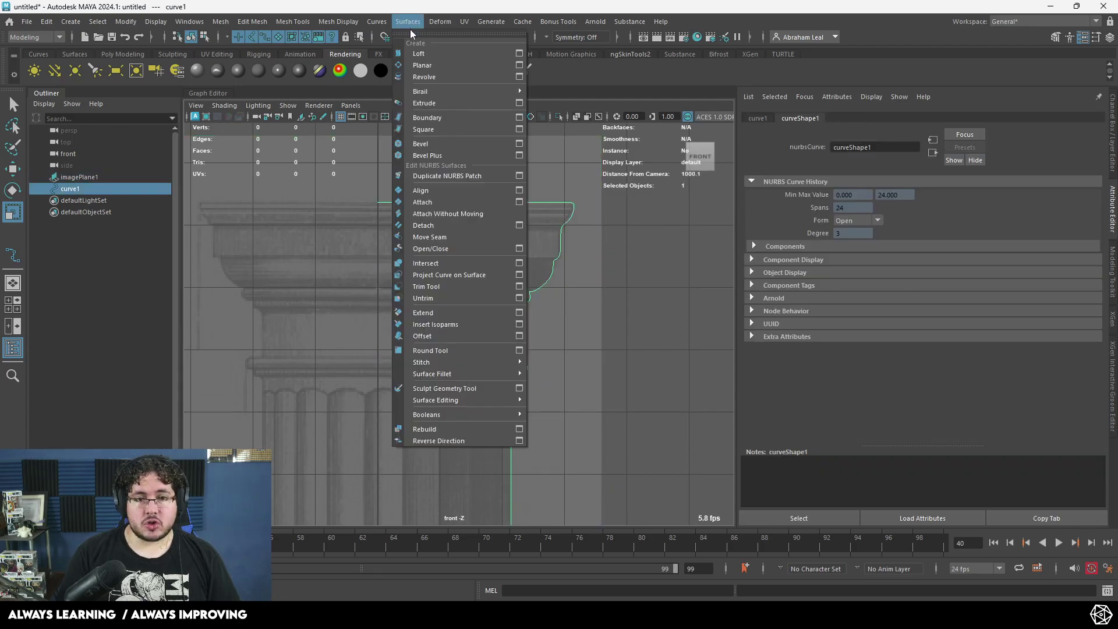
click(519, 77)
drag(620, 132, 355, 245)
drag(607, 309, 513, 309)
drag(371, 245, 554, 227)
drag(676, 303, 746, 302)
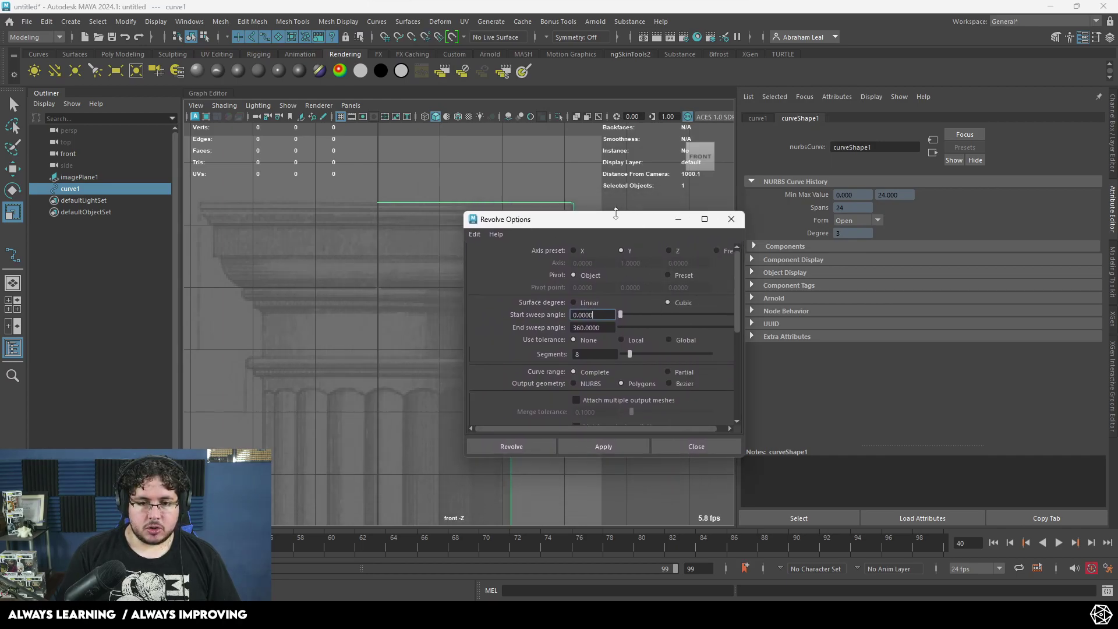
drag(587, 222, 698, 173)
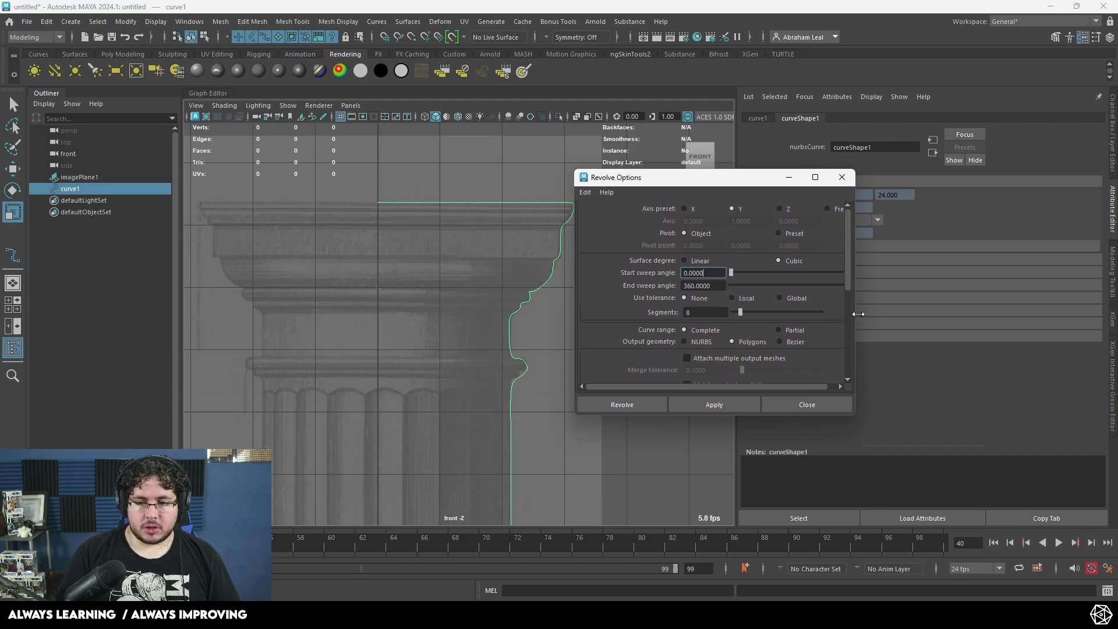
drag(858, 314, 886, 314)
alt+middle_drag(539, 270, 469, 275)
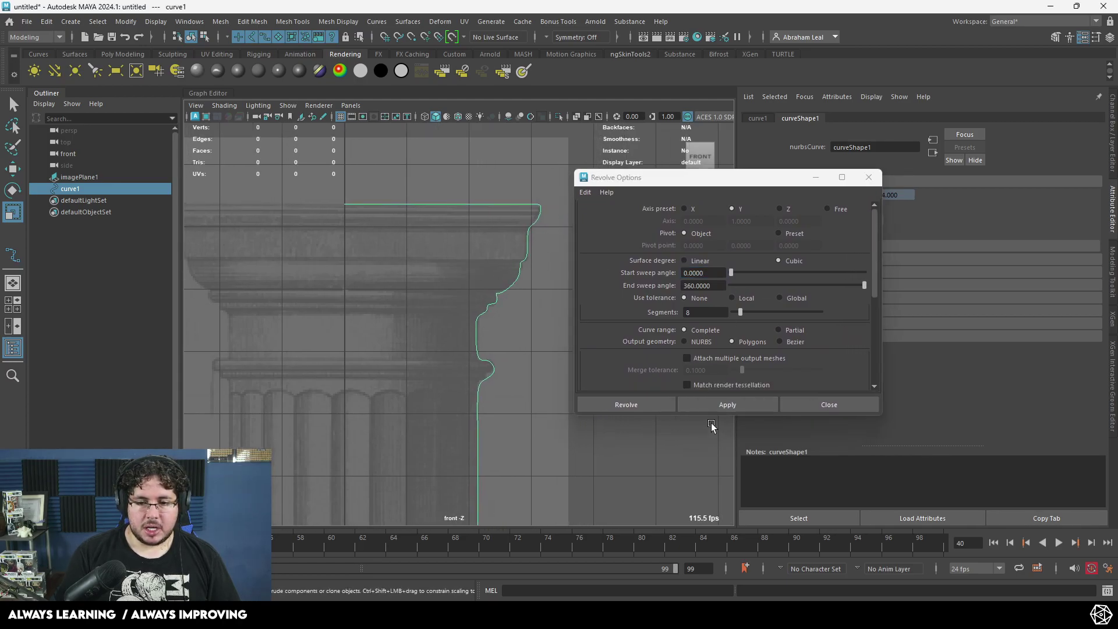
drag(712, 415, 712, 467)
click(585, 192)
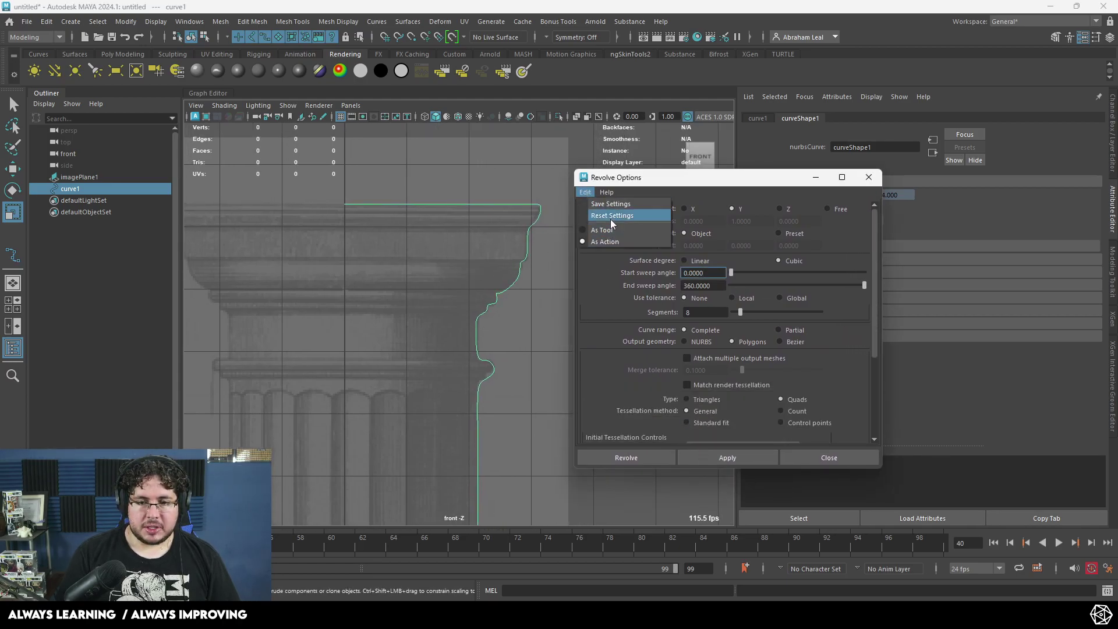
click(611, 217)
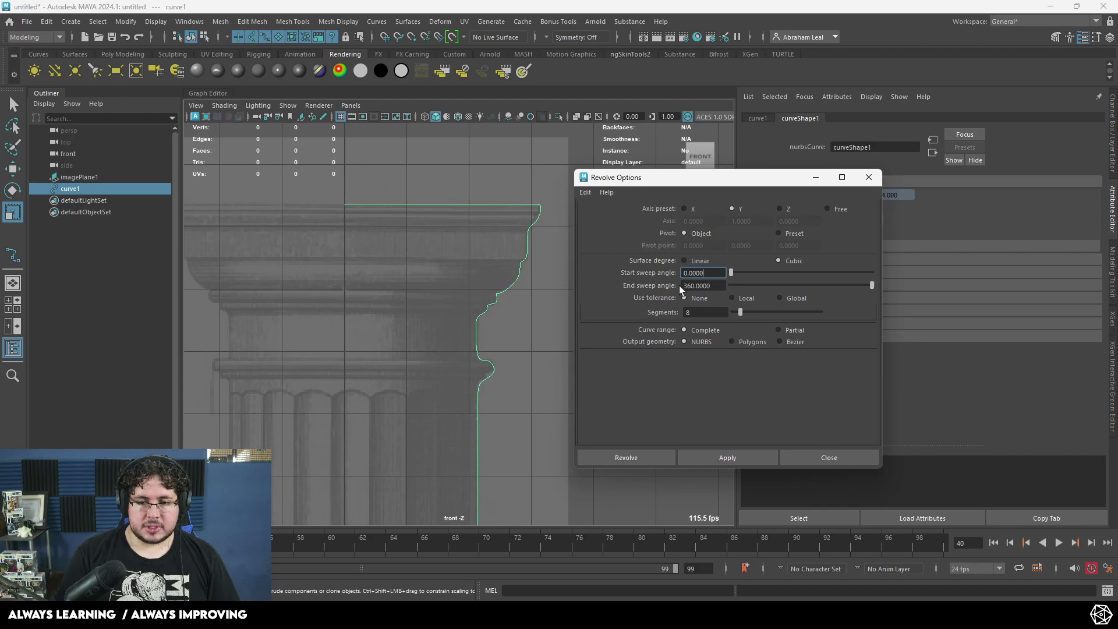
Set the revolve output to Polygons with General tessellation, and set both U and V types to Per span # of iso params
click(739, 341)
scroll(696, 327, down, 2)
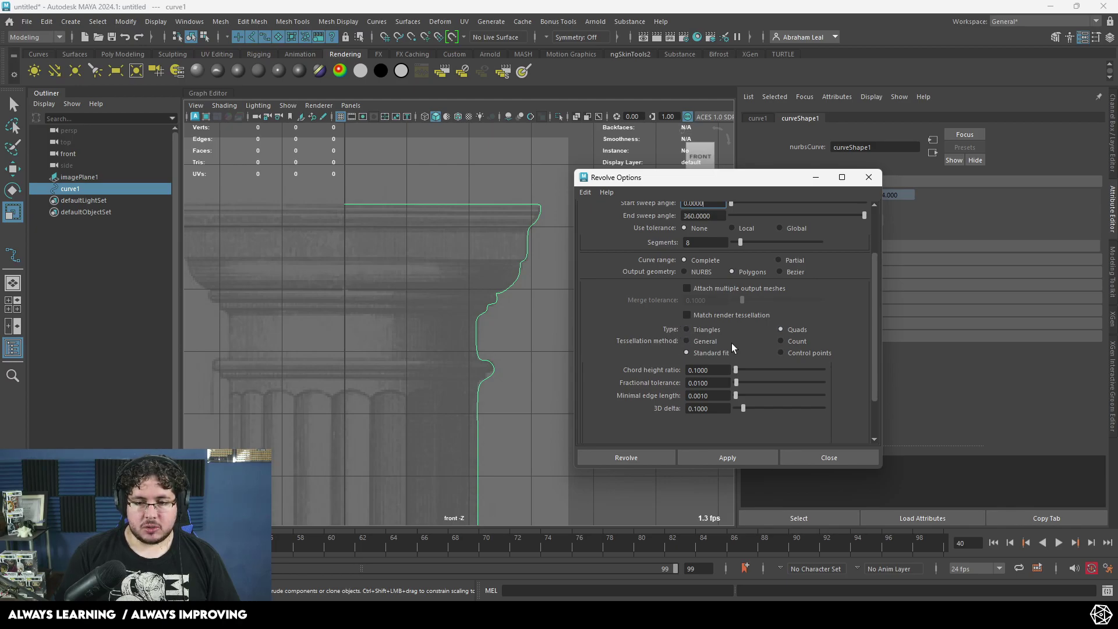
click(705, 341)
scroll(705, 347, down, 1)
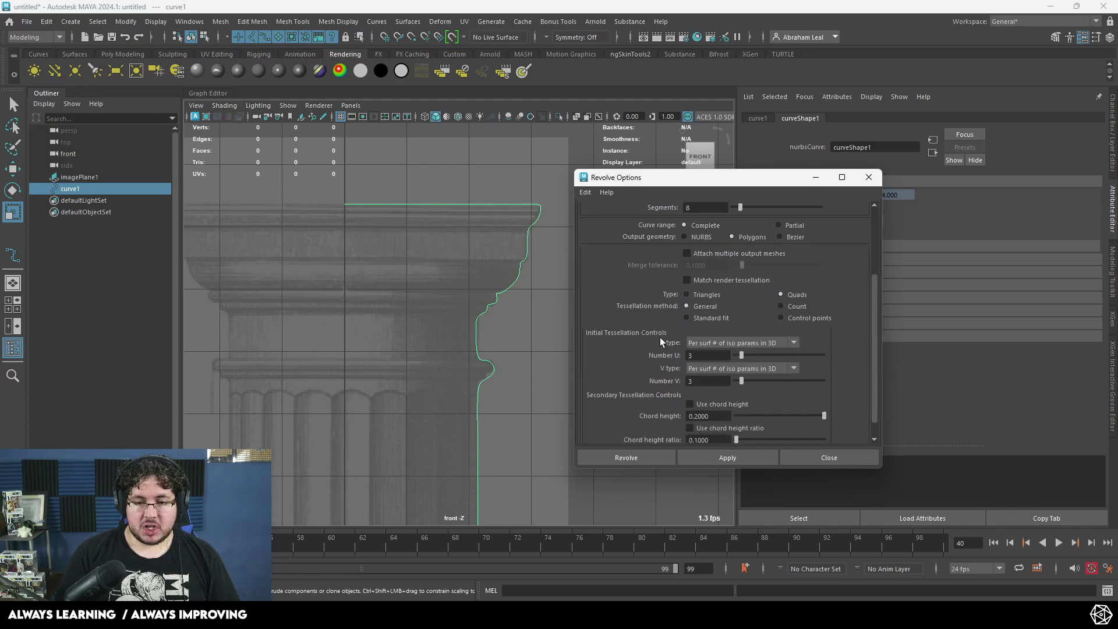
click(699, 342)
click(699, 377)
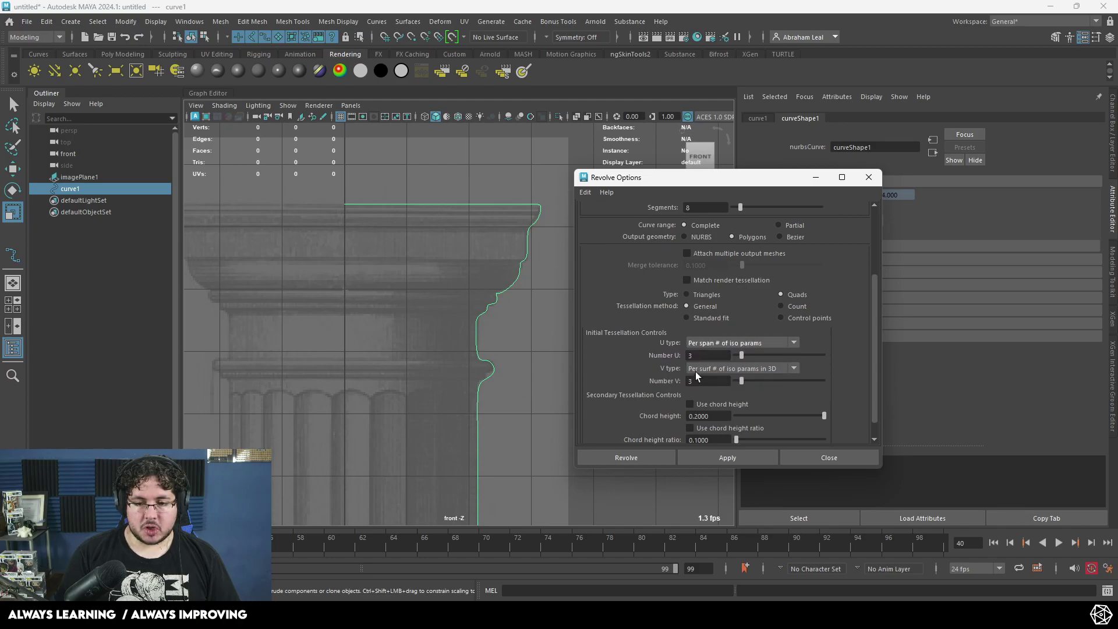
click(697, 369)
click(701, 404)
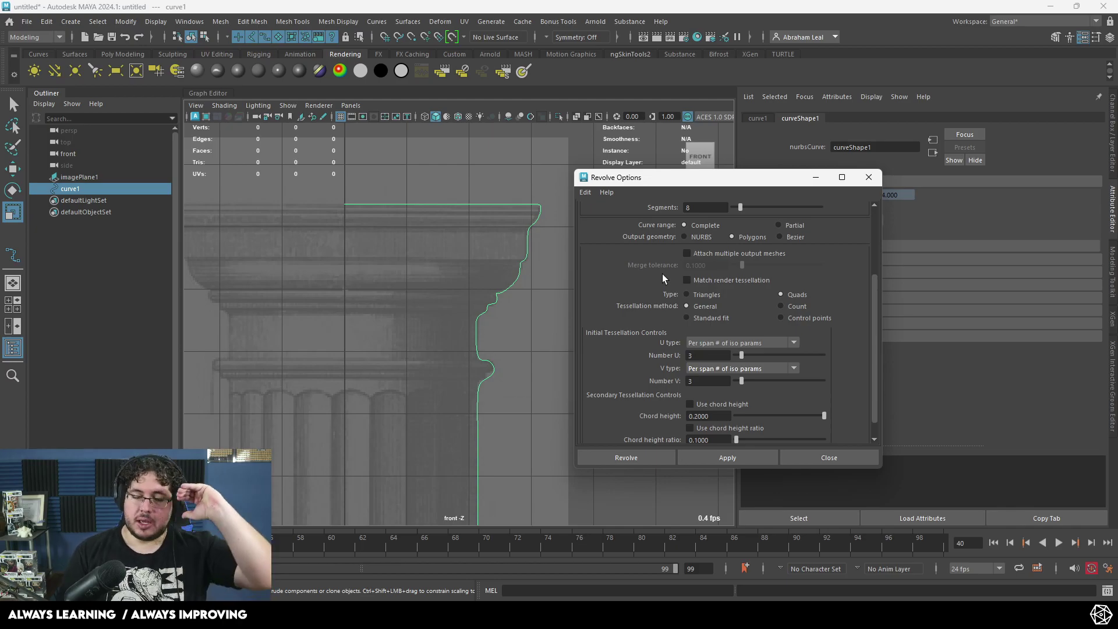
Apply the revolve to the profile curve and minimise the options dialog
scroll(686, 244, up, 2)
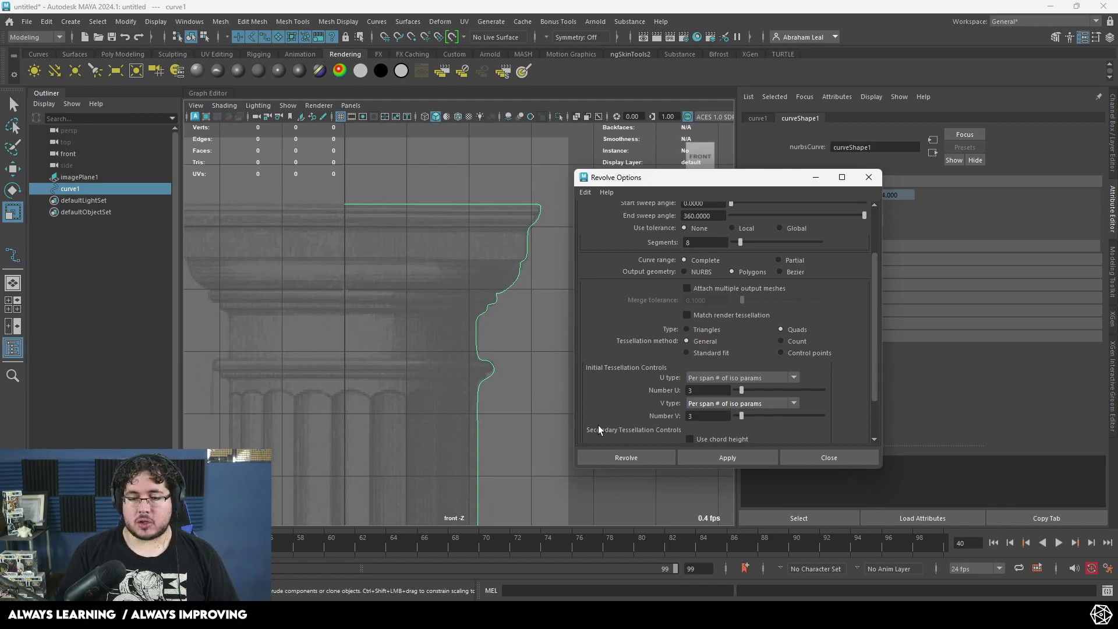
click(718, 457)
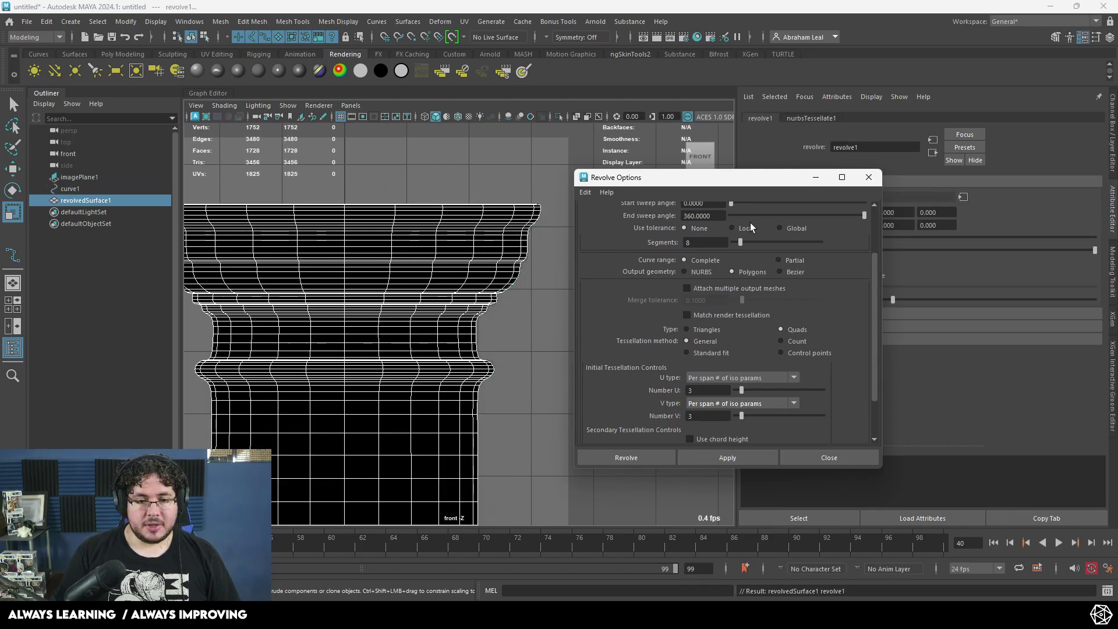
click(815, 178)
alt+middle_drag(520, 278, 589, 255)
mouse_move(589, 255)
alt+right_down()
mouse_move(554, 247)
mouse_move(577, 271)
alt+right_up()
Reverse the normals of the revolved surface and clear the selection
click(587, 280)
click(506, 277)
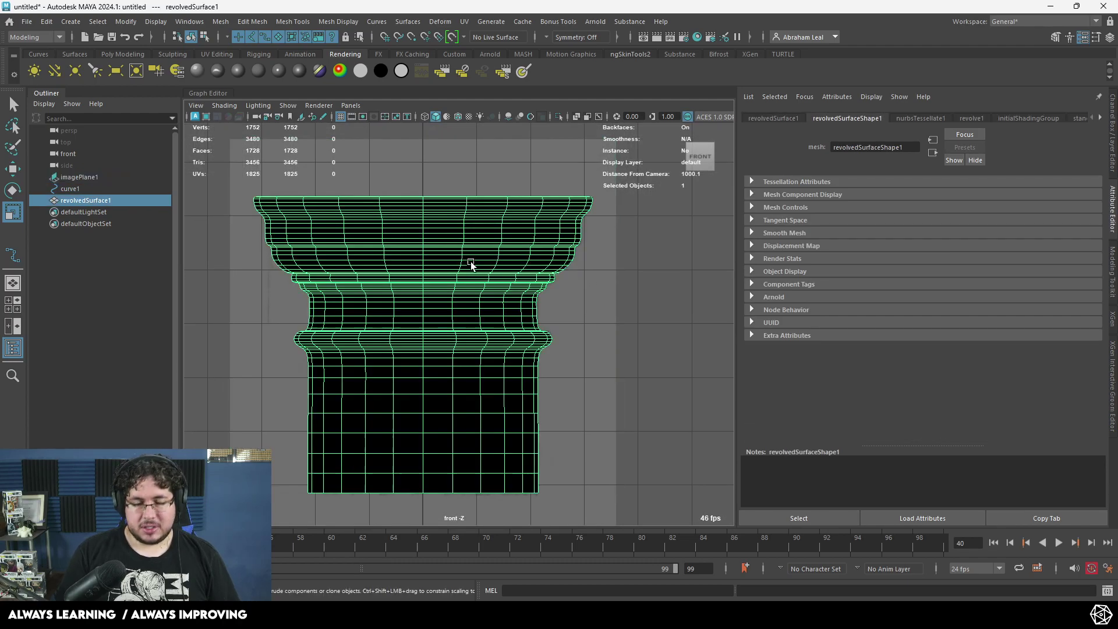
click(346, 24)
click(352, 77)
click(642, 275)
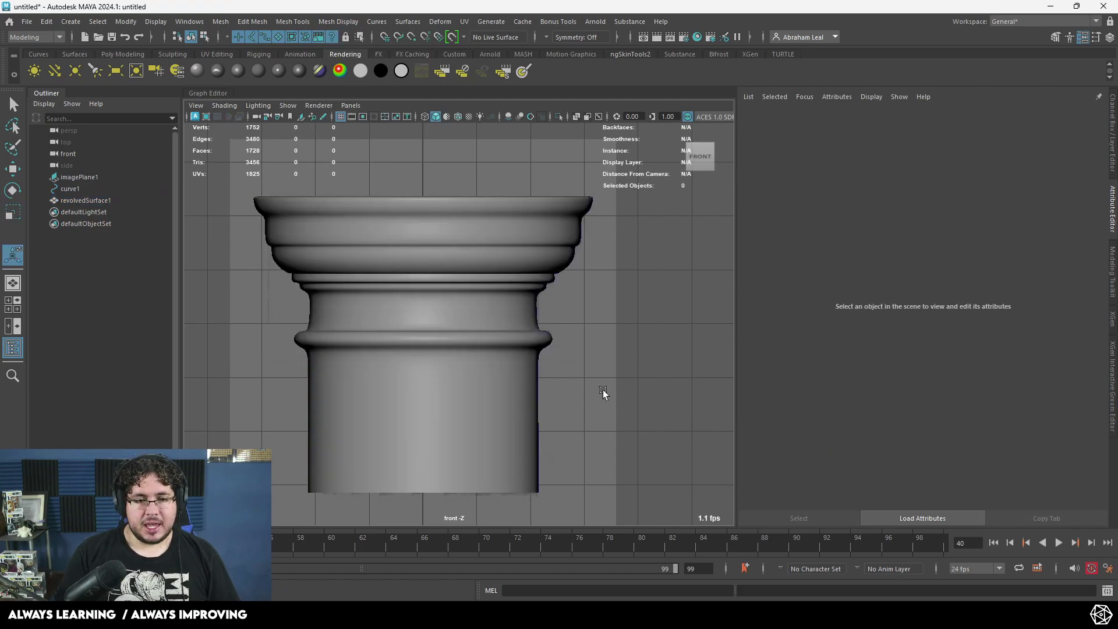
Show the revolved surface in the perspective view and isolate it from the reference image and curve
click(496, 356)
key(1)
key(space)
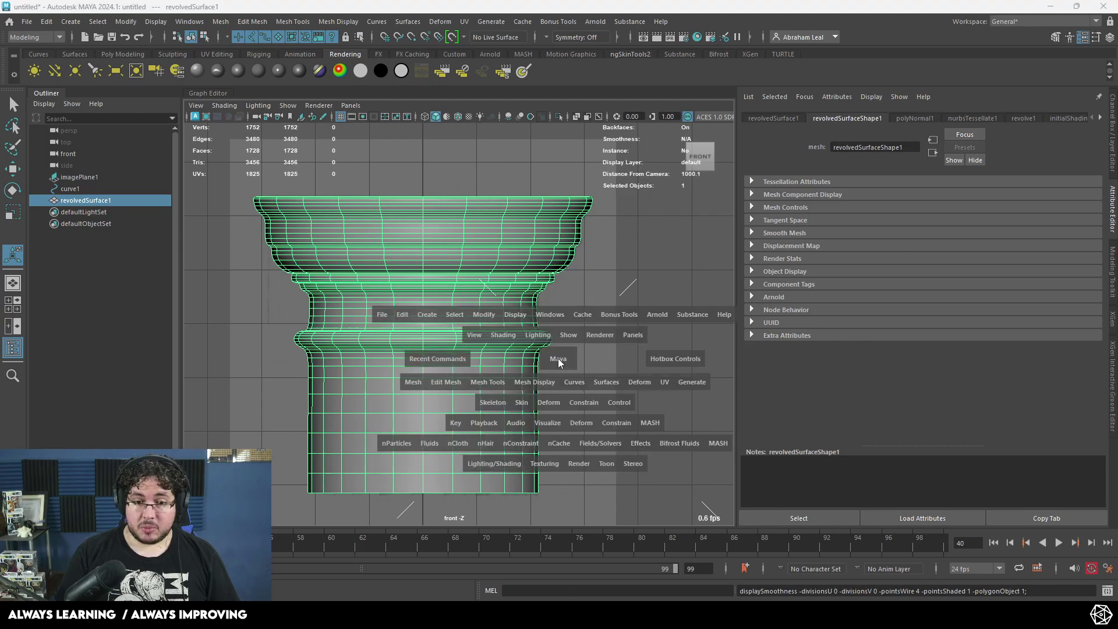
drag(558, 358, 551, 355)
alt+right_drag(551, 355, 482, 264)
alt+middle_drag(482, 263, 482, 351)
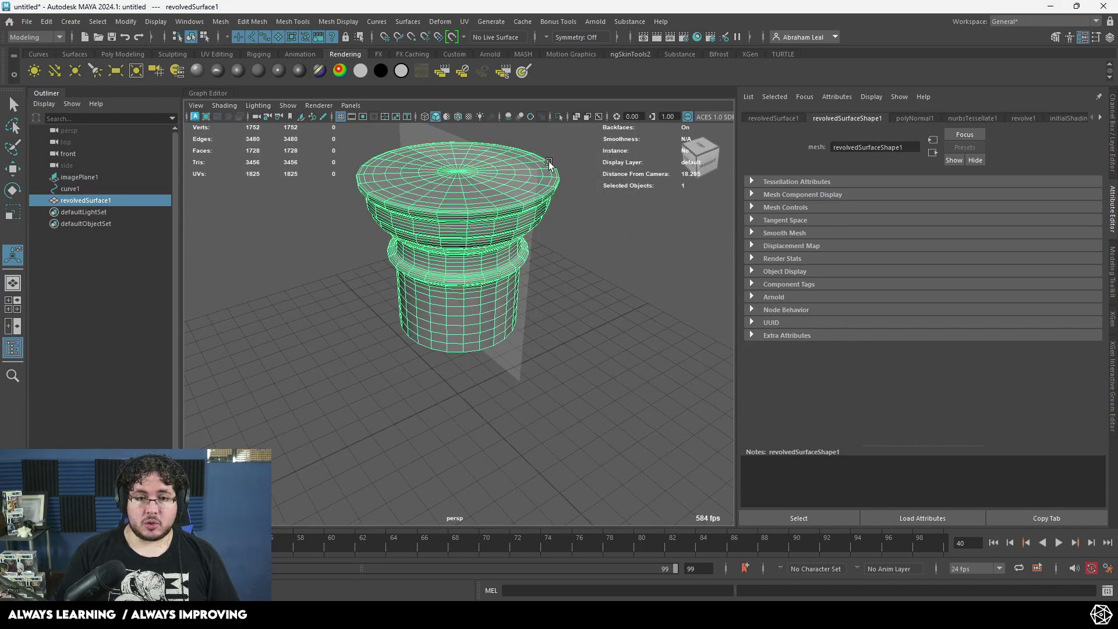
click(559, 117)
scroll(601, 279, up, 6)
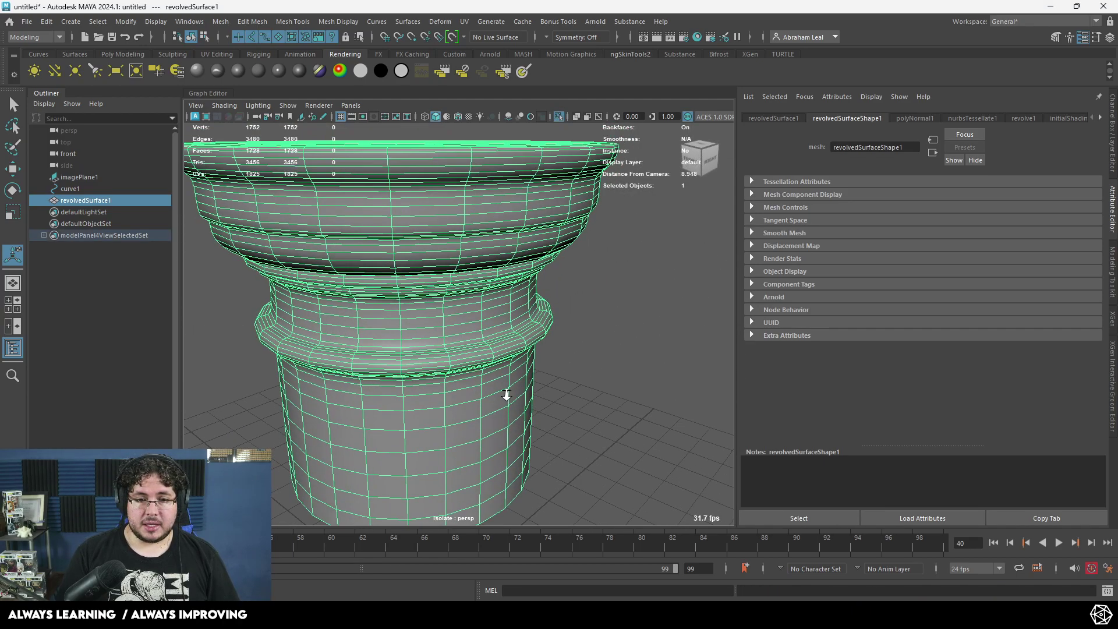
Select the edge loop around the middle of the lower ring moulding and scale it inward to form a groove
alt+drag(595, 364, 600, 302)
alt+middle_drag(600, 302, 622, 297)
alt+right_drag(622, 297, 611, 273)
right_click(655, 255)
click(655, 222)
double_click(637, 254)
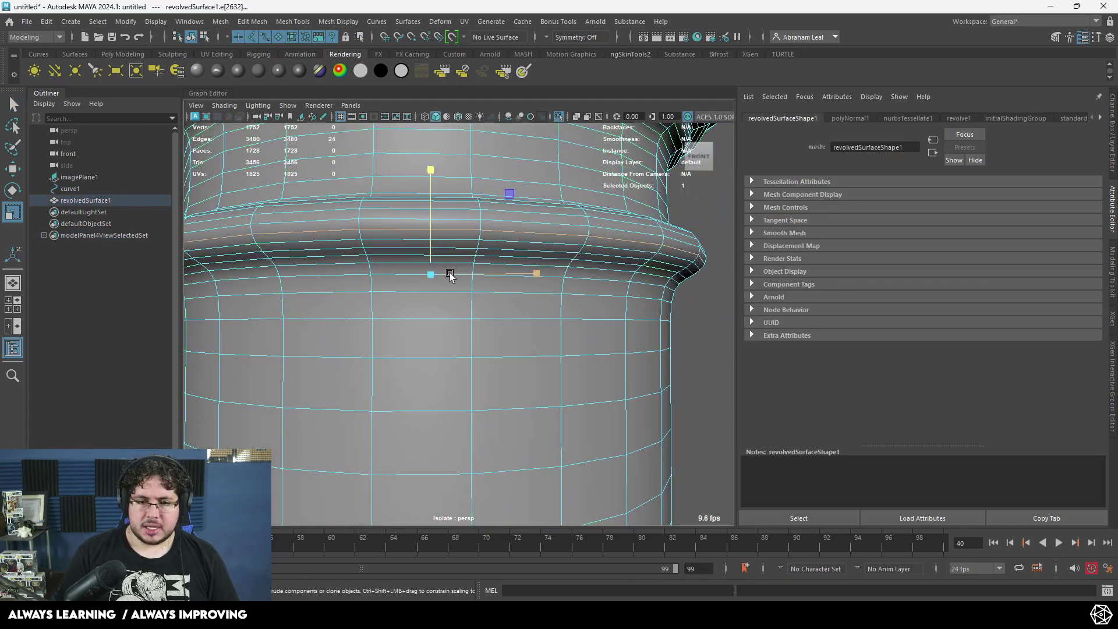
key(r)
drag(432, 276, 416, 274)
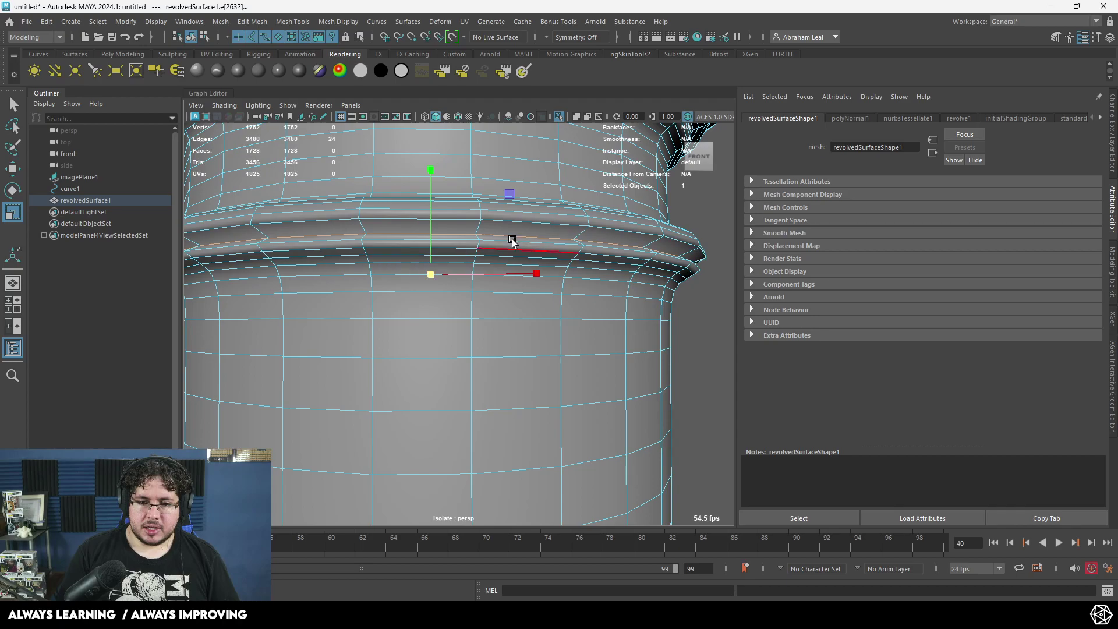
Add the neighbouring edge loop to the groove selection, bevel both loops, and preview the mesh smoothed
shift+double_click(594, 245)
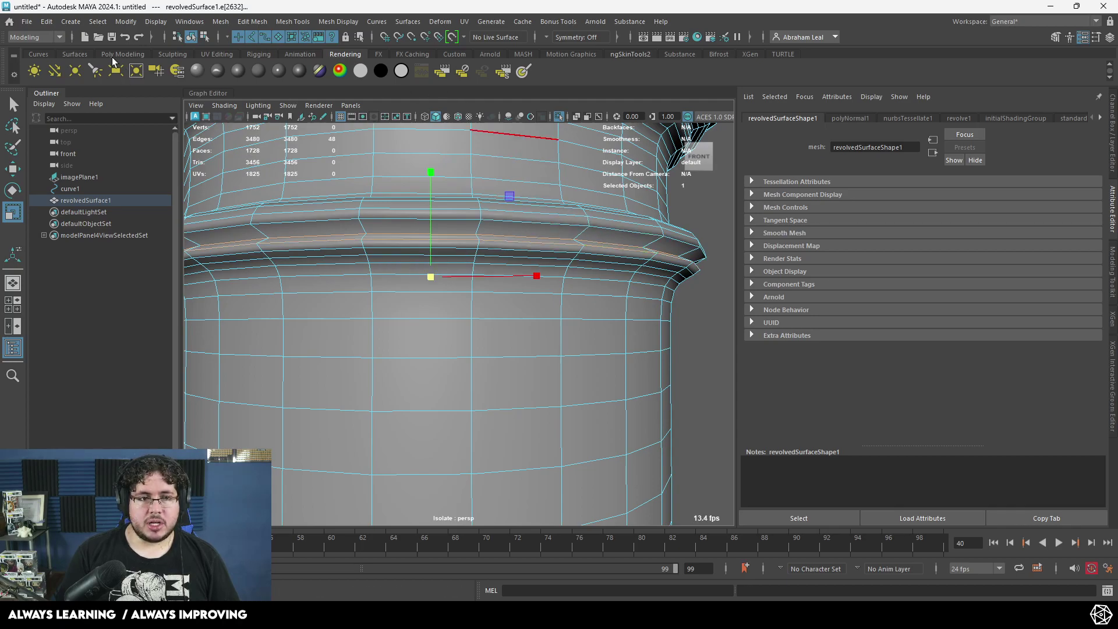
click(115, 54)
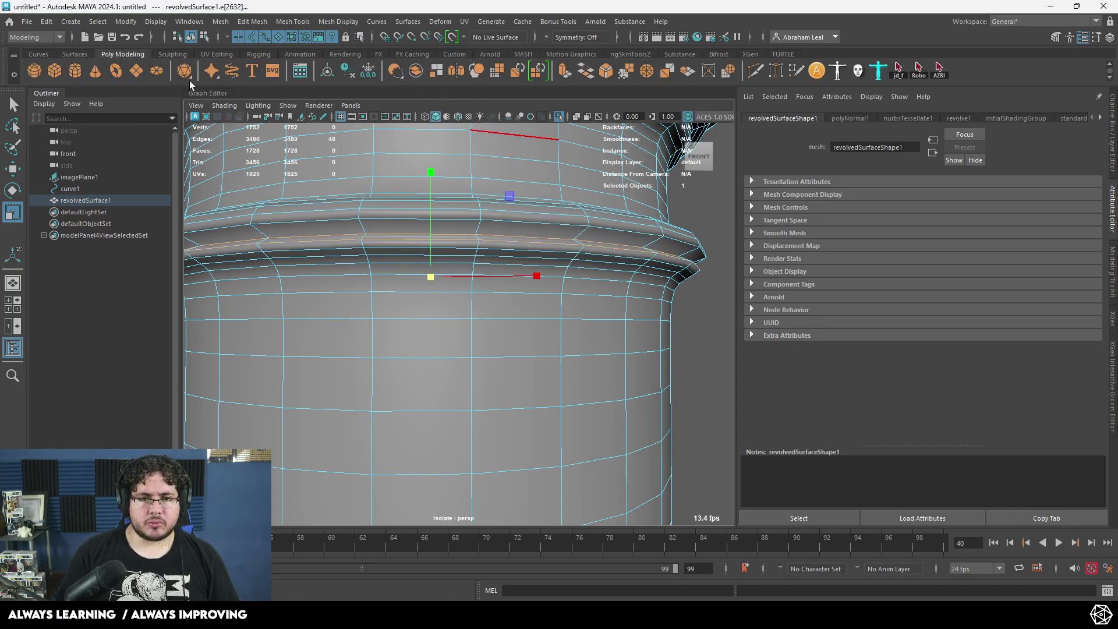
click(608, 73)
alt+drag(609, 252, 671, 253)
key(3)
key(q)
click(704, 216)
right_drag(637, 252, 684, 222)
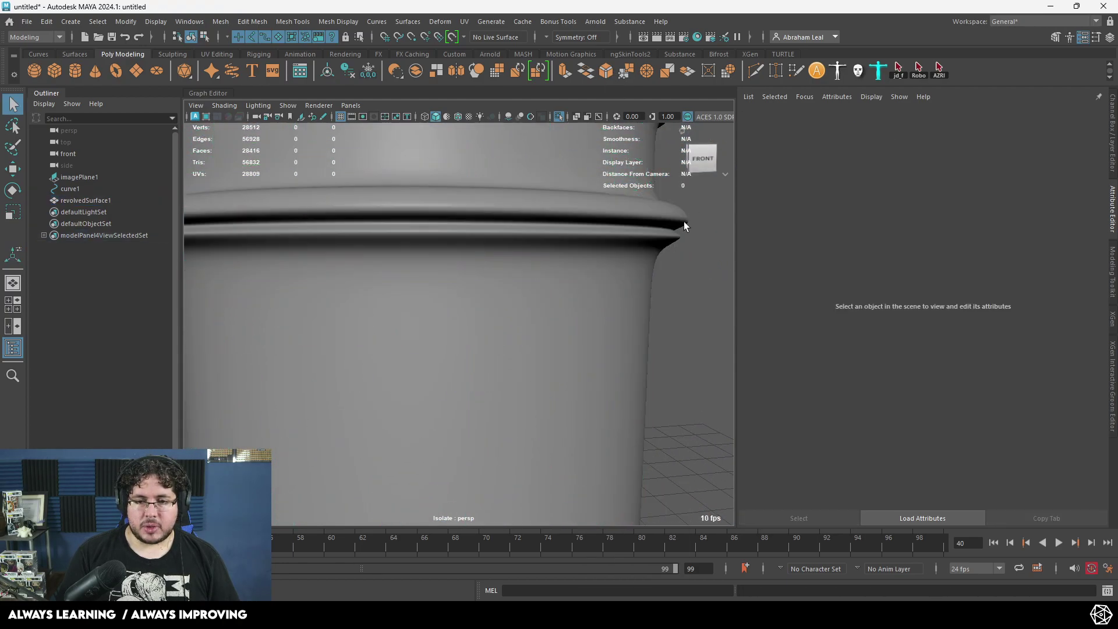
Adjust the edge loops where the lower ring's upper side meets the neck to sharpen the transition, with smooth preview on
alt+middle_drag(683, 221, 624, 297)
alt+right_drag(624, 297, 586, 302)
click(588, 304)
key(1)
alt+middle_drag(588, 304, 586, 315)
alt+right_drag(587, 314, 609, 336)
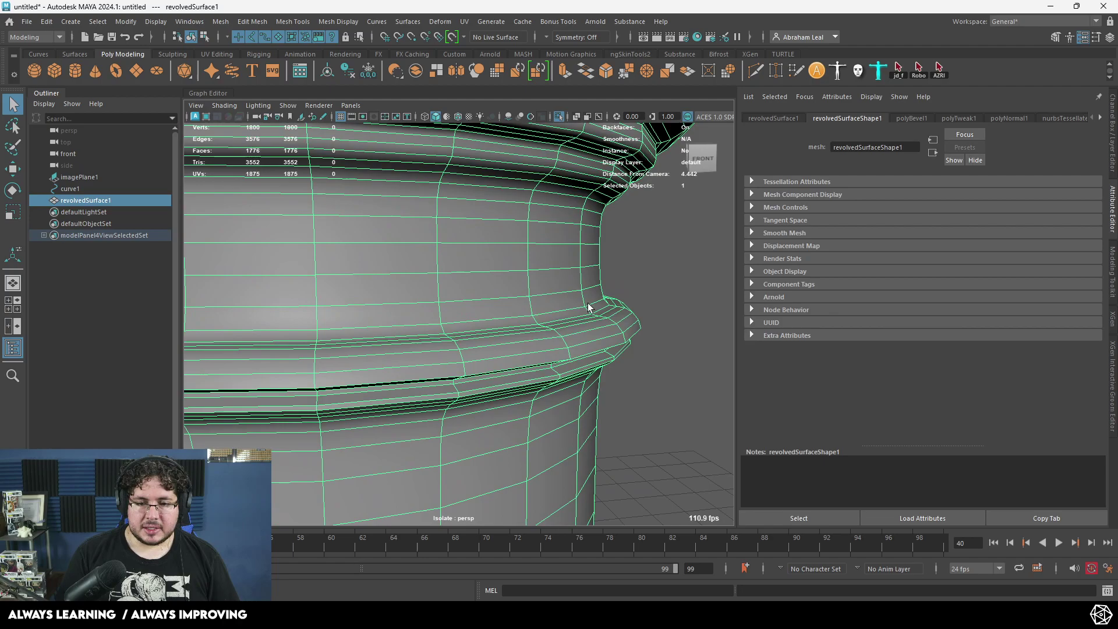
right_drag(589, 267, 584, 244)
double_click(571, 319)
key(w)
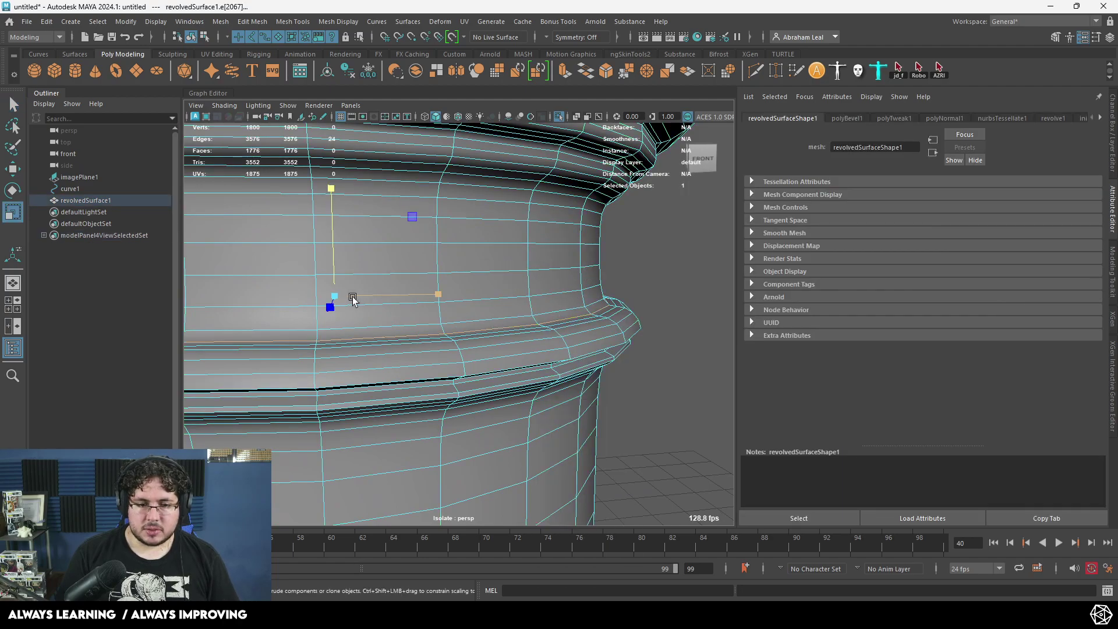
drag(332, 295, 335, 284)
double_click(558, 312)
key(3)
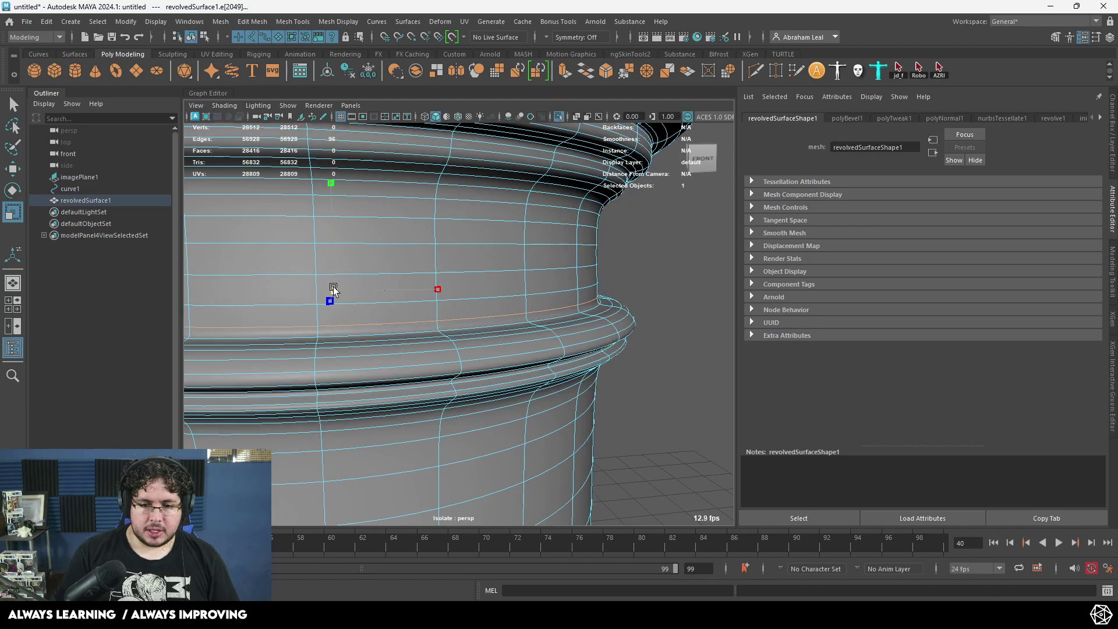
Return to object mode, deselect the mesh, and review the whole smoothed capital
key(F8)
scroll(613, 288, down, 7)
click(614, 287)
alt+drag(550, 280, 585, 279)
alt+middle_drag(585, 280, 572, 365)
scroll(572, 365, up, 3)
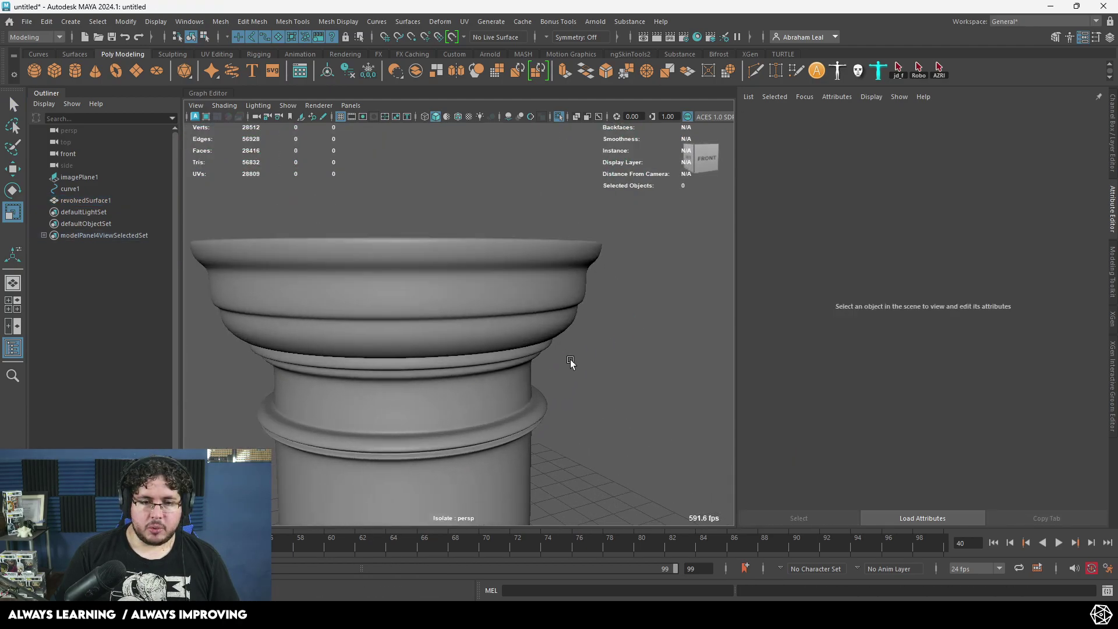
Turn off smooth preview and delete three adjacent edge loops around the capital's top rim
click(562, 309)
key(1)
alt+drag(561, 308, 568, 289)
alt+middle_drag(568, 290, 564, 333)
right_drag(551, 244, 547, 180)
double_click(536, 222)
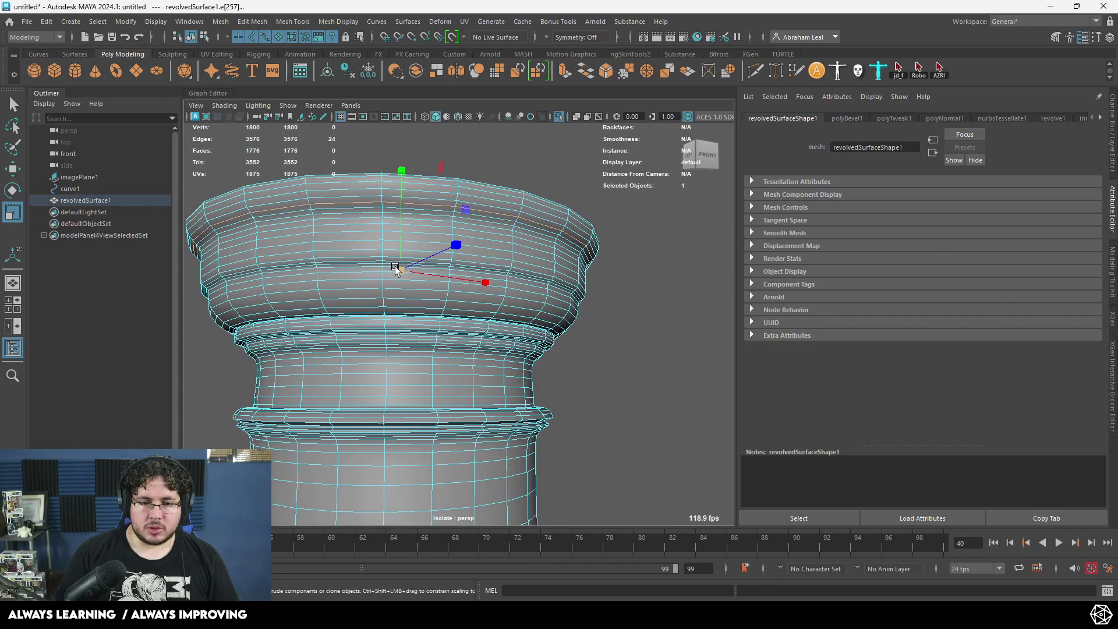
alt+right_drag(399, 263, 581, 237)
double_click(600, 382)
shift+double_click(603, 366)
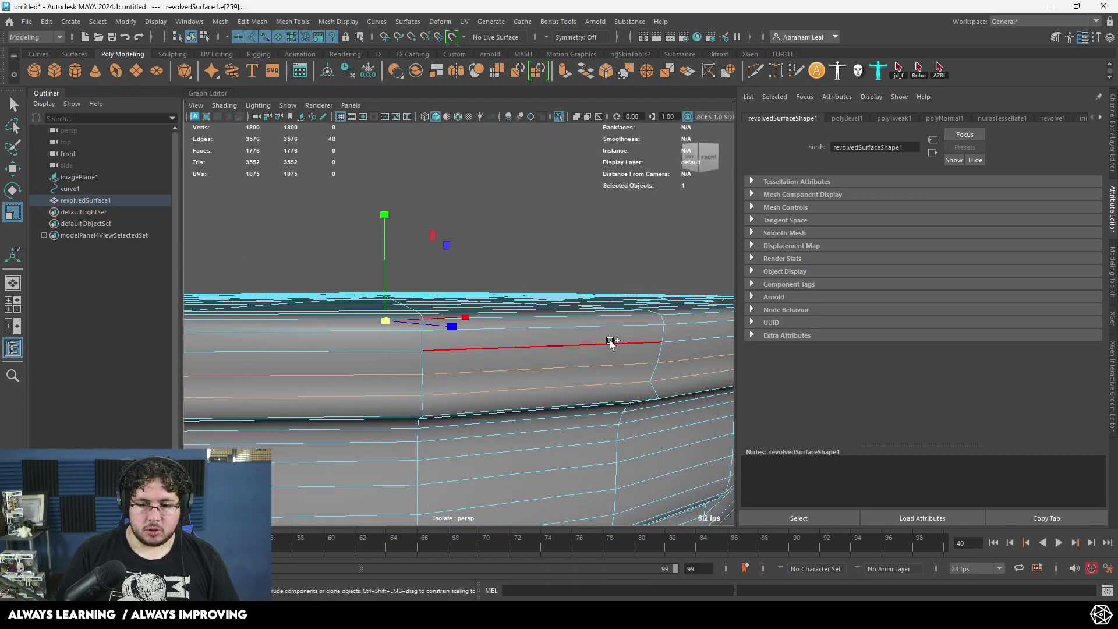
shift+double_click(611, 343)
key(ctrl+Delete)
Bevel the two edge loops bordering the top rim, adjust the bevel's fraction and segments, and preview the mesh smoothed
alt+right_drag(602, 340, 629, 290)
double_click(641, 210)
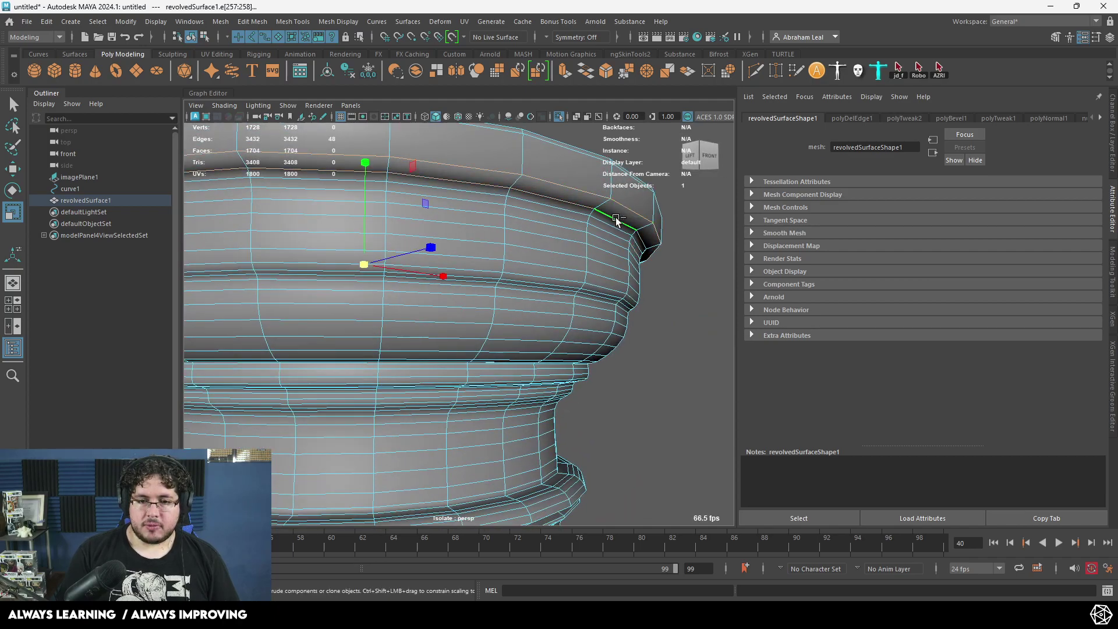
alt+drag(641, 211, 589, 155)
click(605, 70)
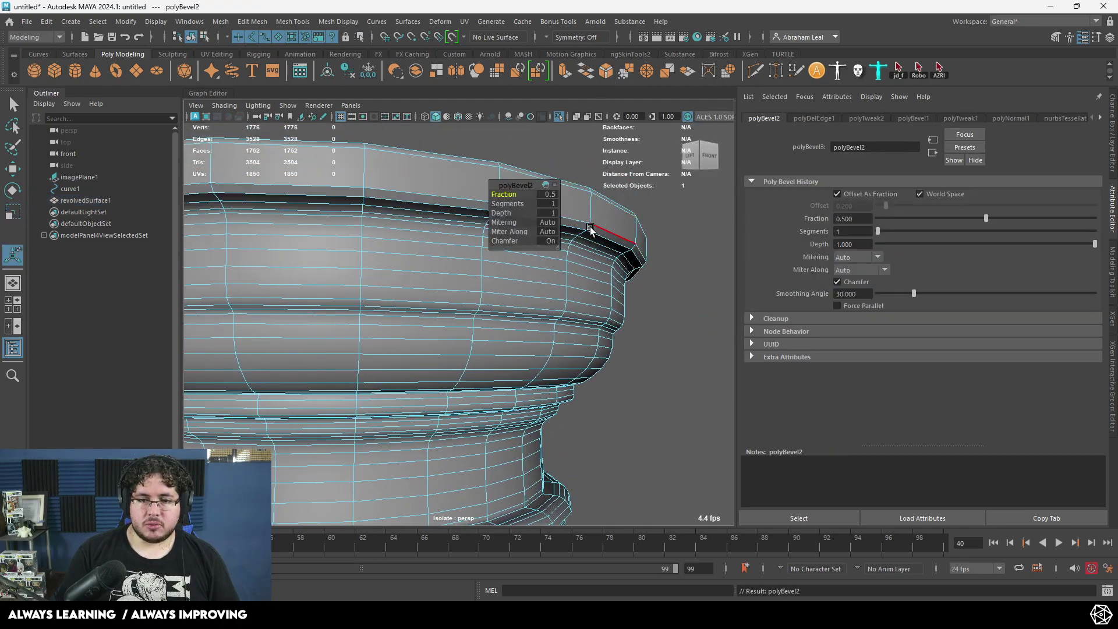
drag(511, 195, 510, 195)
drag(507, 204, 498, 194)
click(661, 261)
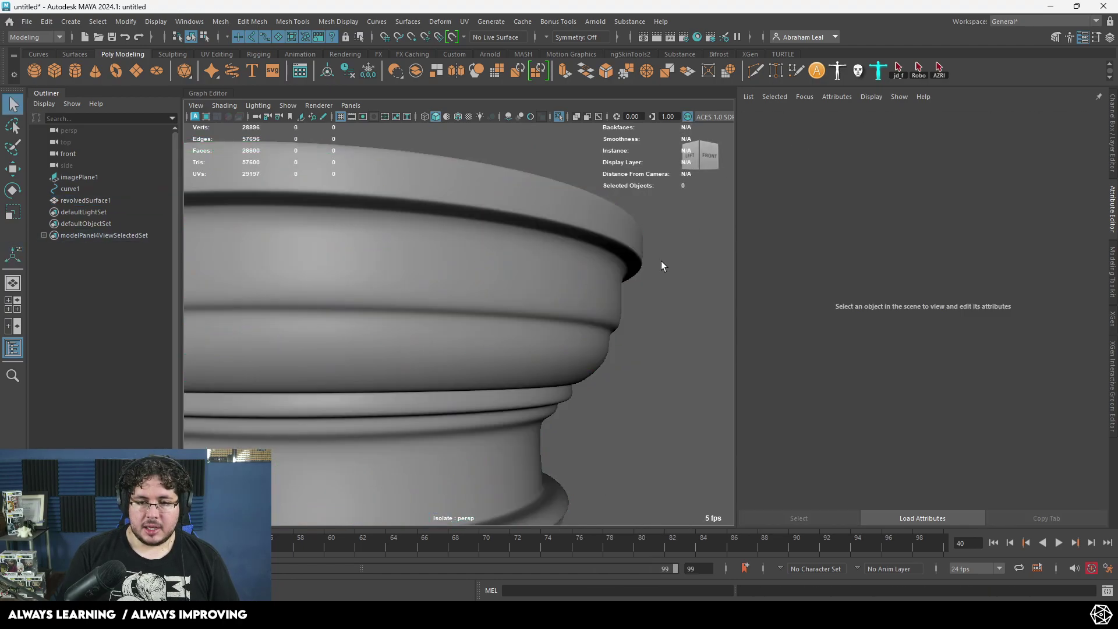
Mirror the capital across the Y axis from its bounding box, combined with the original and with border vertices merged
key(f)
scroll(526, 316, up, 3)
alt+drag(480, 230, 485, 186)
click(527, 316)
scroll(548, 324, down, 6)
key(w)
alt+middle_drag(481, 213, 481, 245)
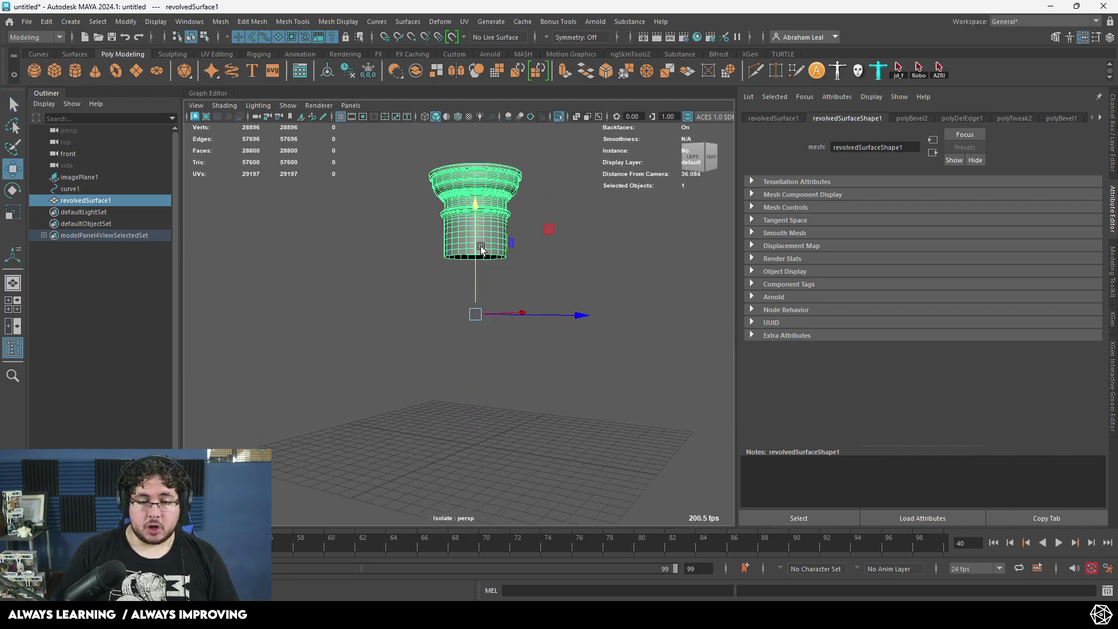
scroll(482, 245, up, 2)
alt+drag(482, 250, 507, 302)
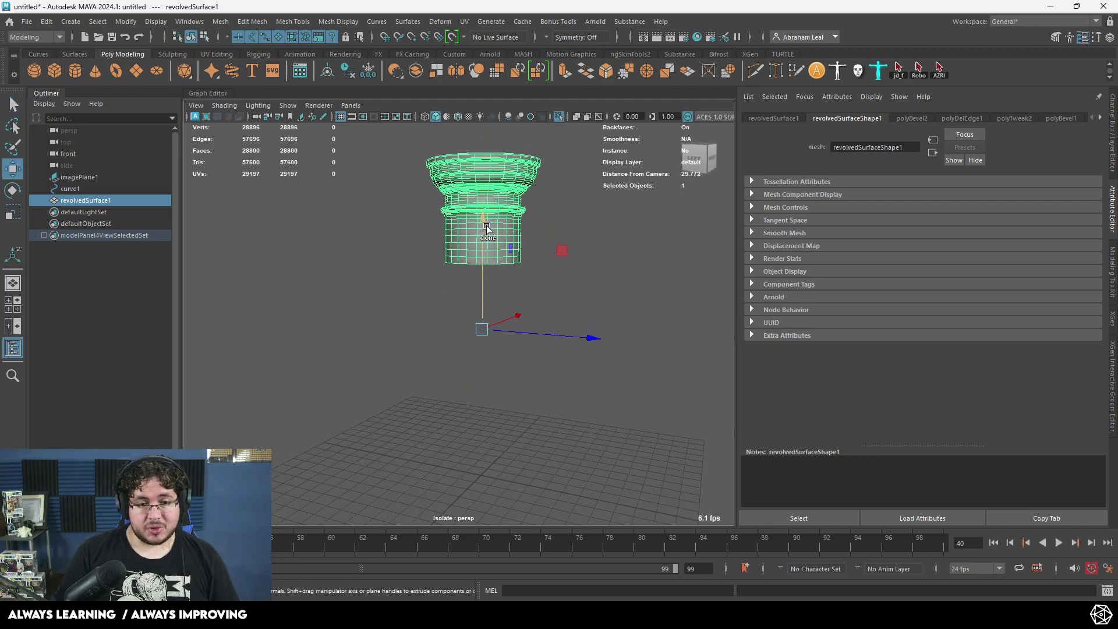
shift+right_drag(499, 228, 553, 373)
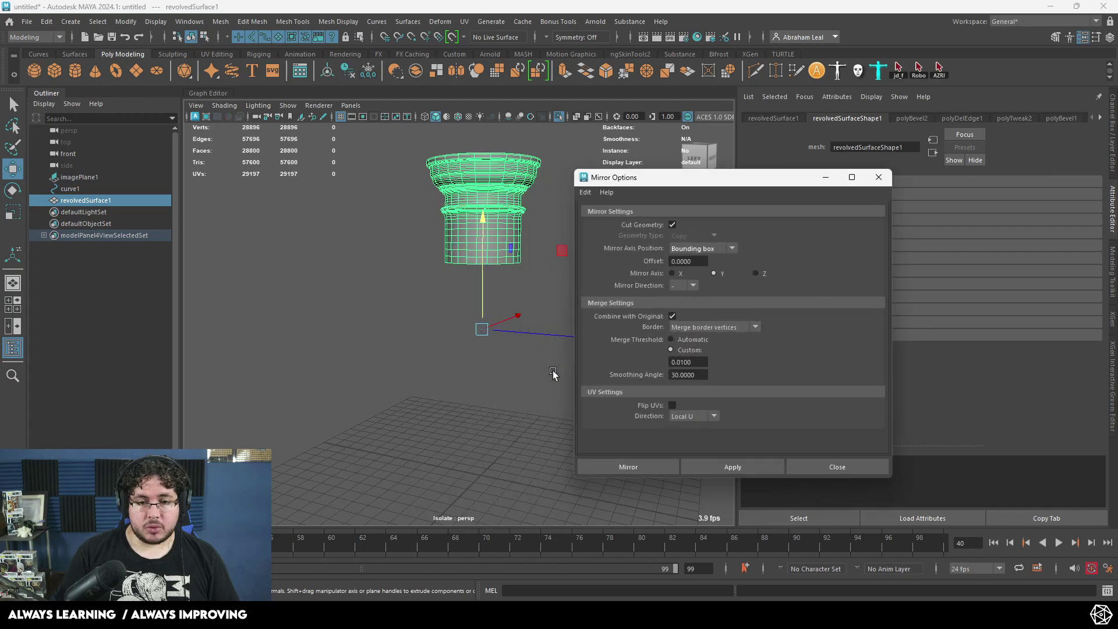
drag(682, 185, 642, 159)
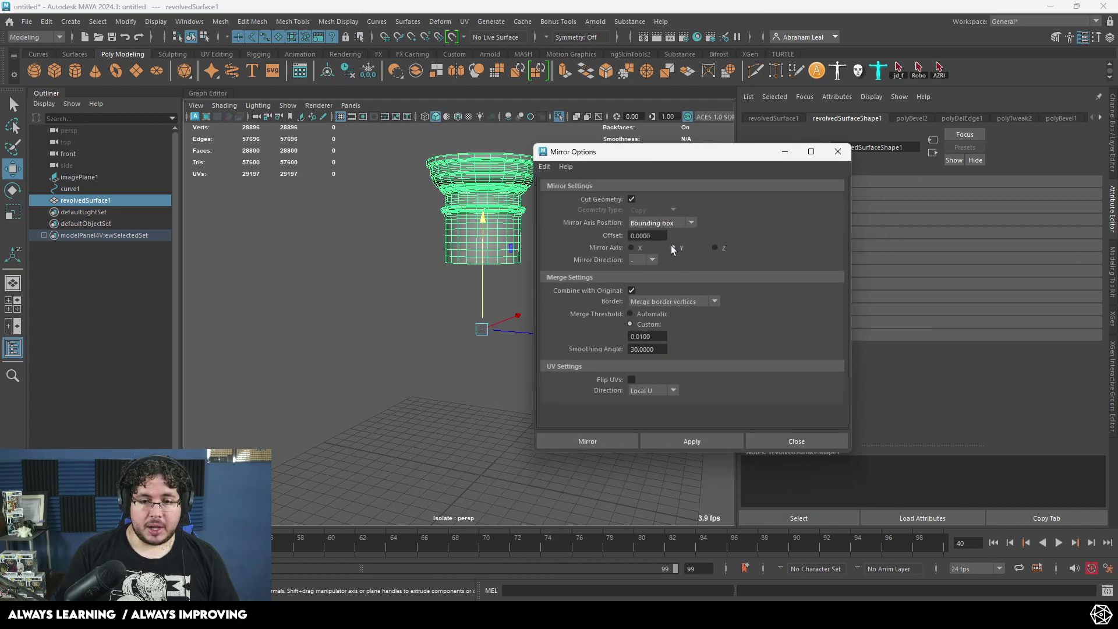
click(682, 441)
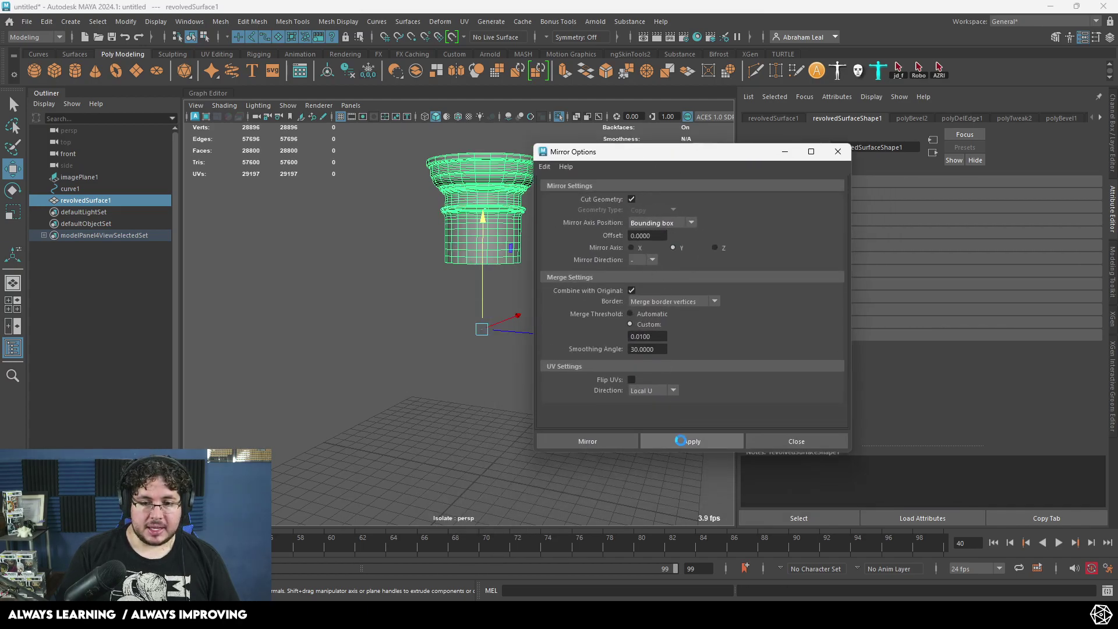
click(780, 154)
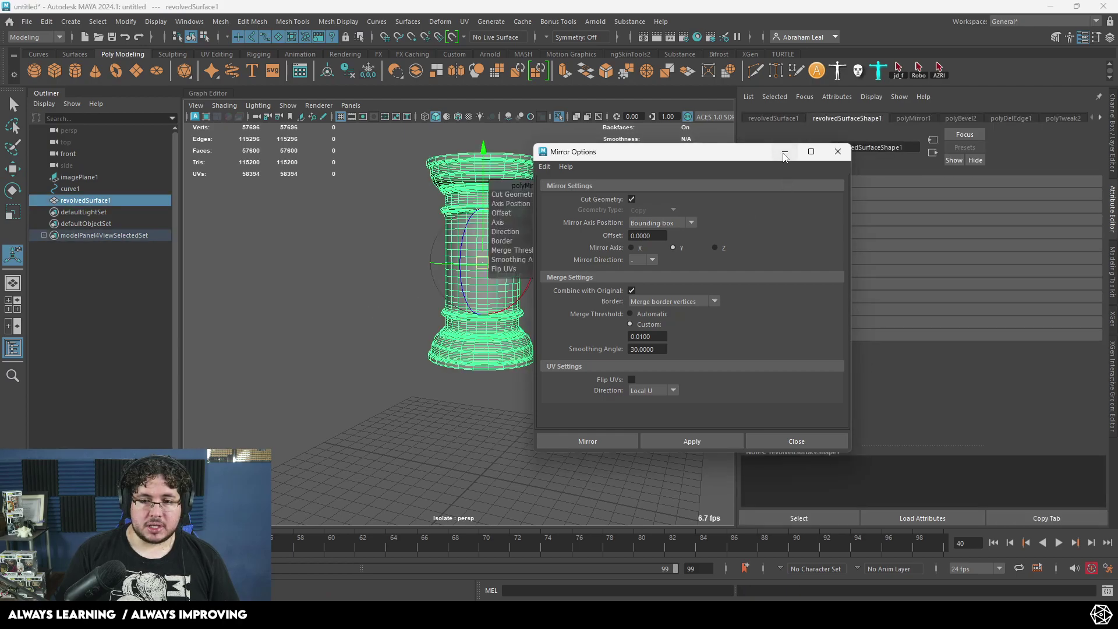
In the front view, select the vertices of the column's lower end and move them down to lengthen the shaft
click(392, 294)
click(478, 285)
right_drag(478, 285, 423, 269)
key(space)
drag(585, 294, 583, 332)
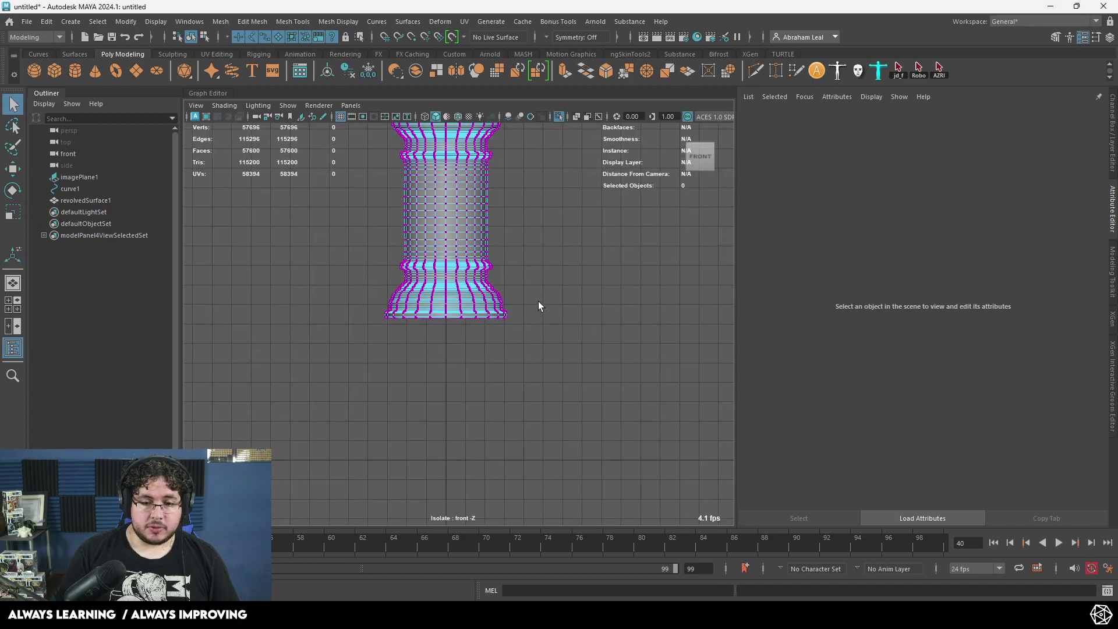
scroll(538, 291, down, 4)
drag(543, 249, 383, 341)
key(w)
drag(450, 226, 450, 312)
alt+middle_drag(498, 237, 504, 279)
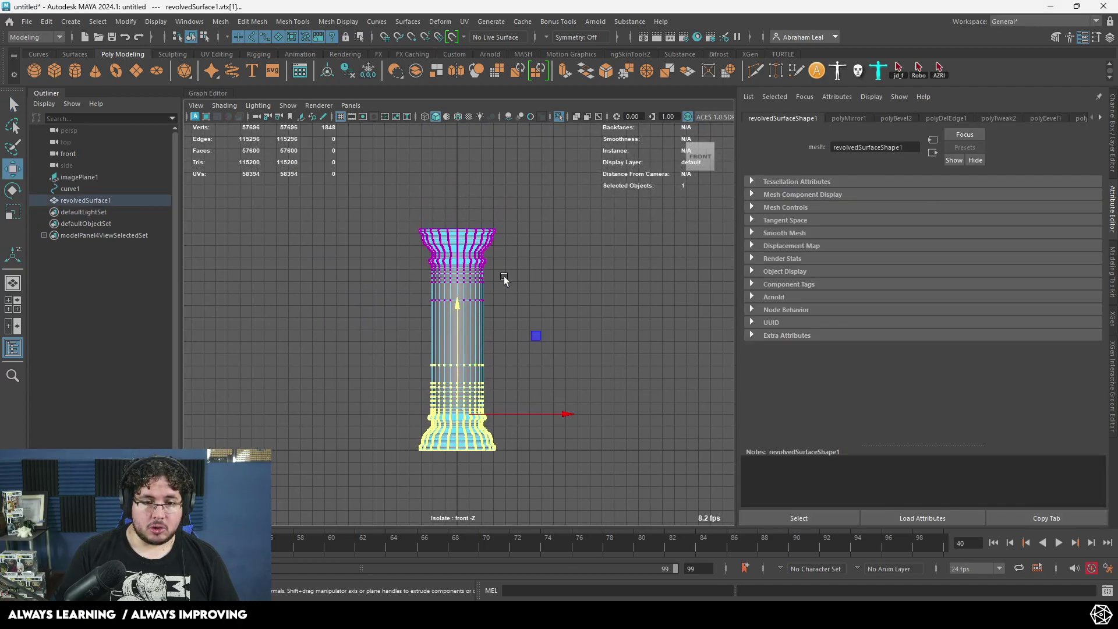
drag(563, 187, 426, 297)
mouse_move(455, 247)
mouse_down()
mouse_move(456, 148)
mouse_move(456, 189)
mouse_move(457, 179)
mouse_up()
key(ctrl+z)
key(ctrl+z)
Select all vertices of the column's upper end and raise them to stretch the shaft further
drag(525, 169, 386, 318)
drag(457, 220, 457, 125)
right_drag(475, 256, 408, 183)
Delete the horizontal edge loops nearest the middle of the shaft at both ends and turn off smooth preview
right_drag(446, 247, 445, 227)
key(q)
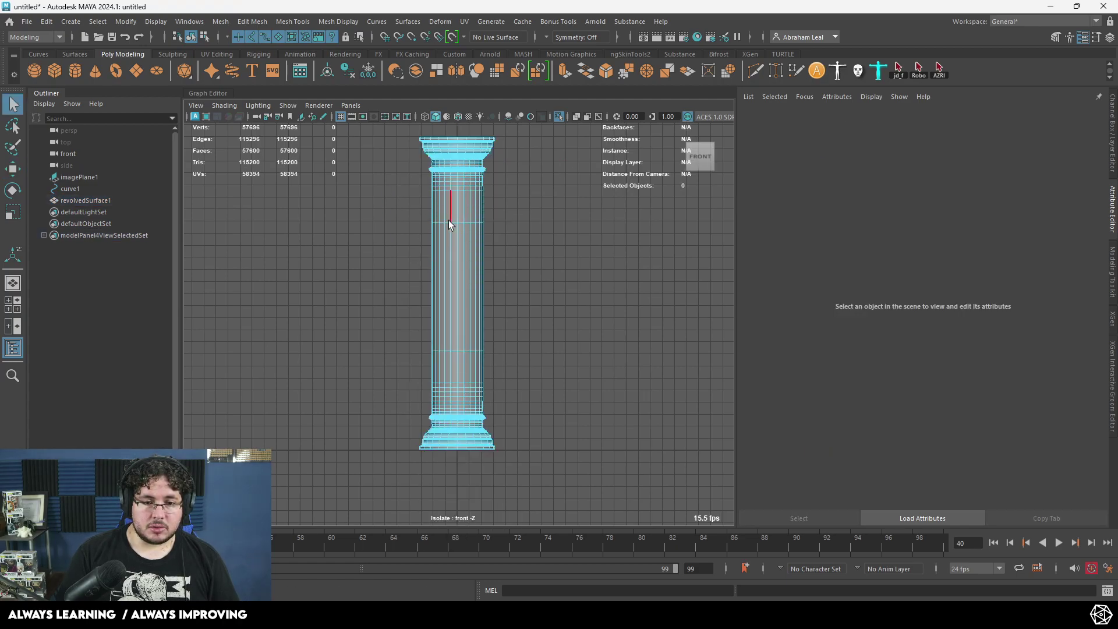
double_click(447, 221)
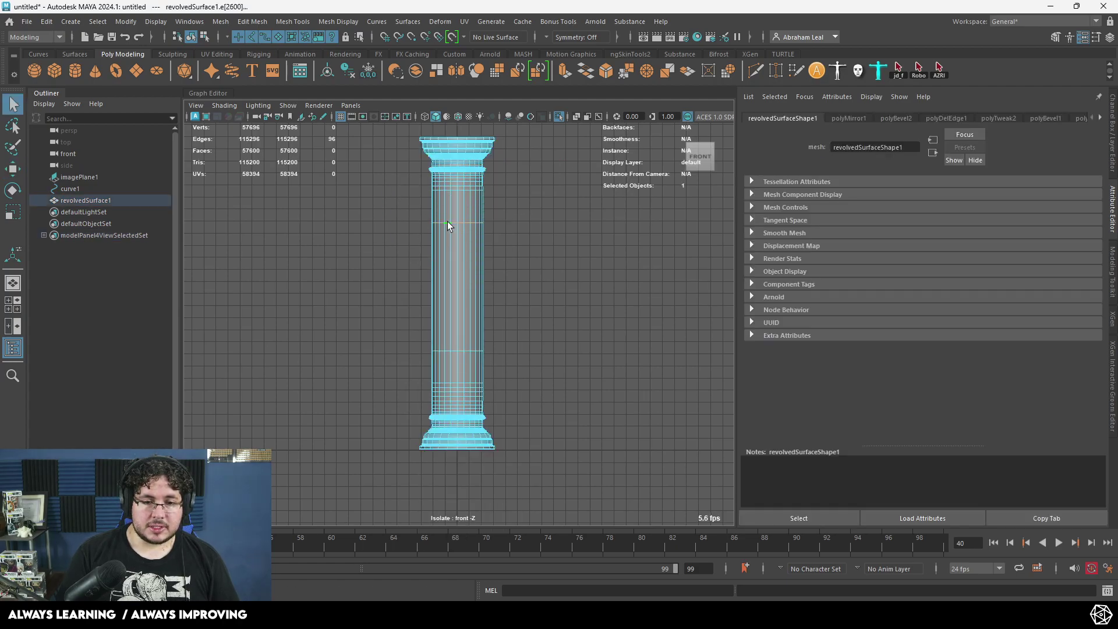
shift+double_click(447, 186)
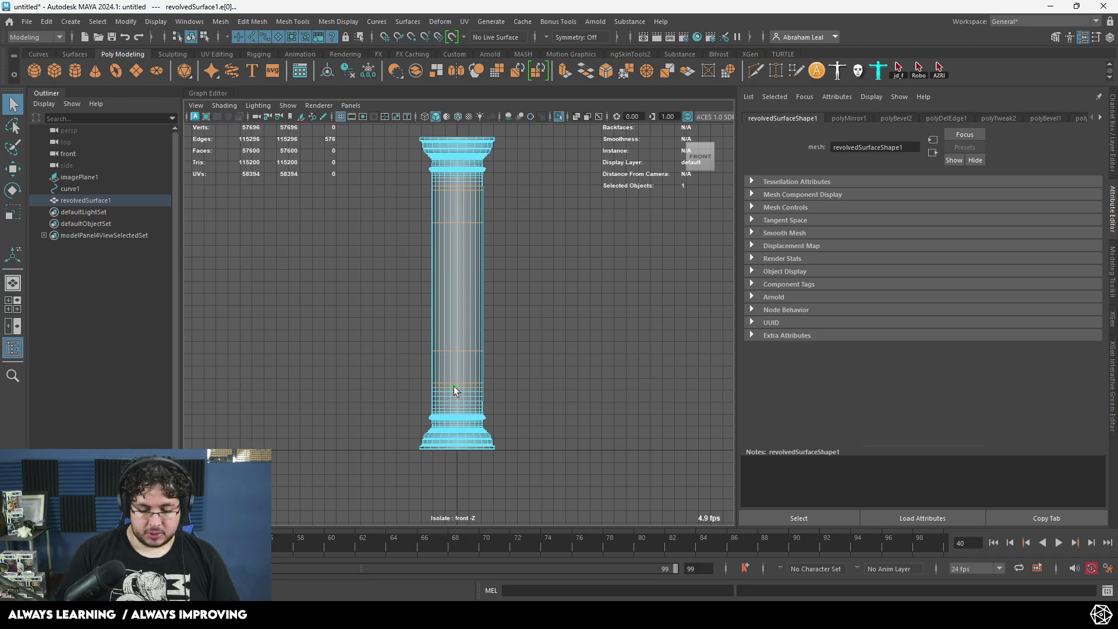
key(Delete)
key(1)
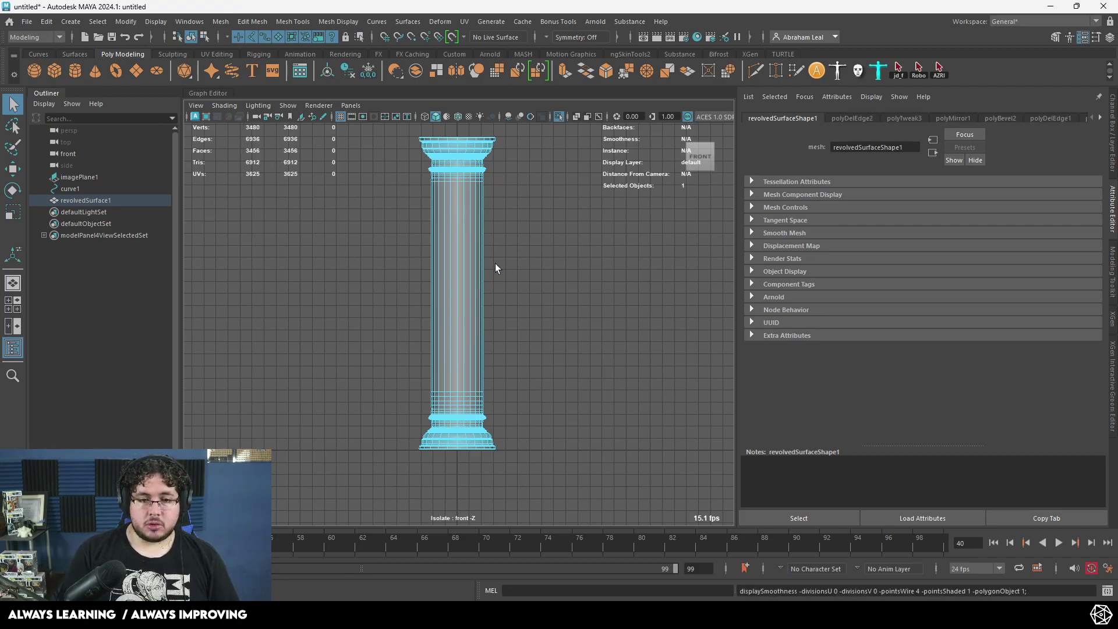
Extrude the ring of long shaft faces with Keep Faces Together off and an offset of 0.1
key(F8)
right_drag(457, 251, 458, 278)
drag(532, 274, 391, 314)
double_click(484, 309)
key(ctrl+e)
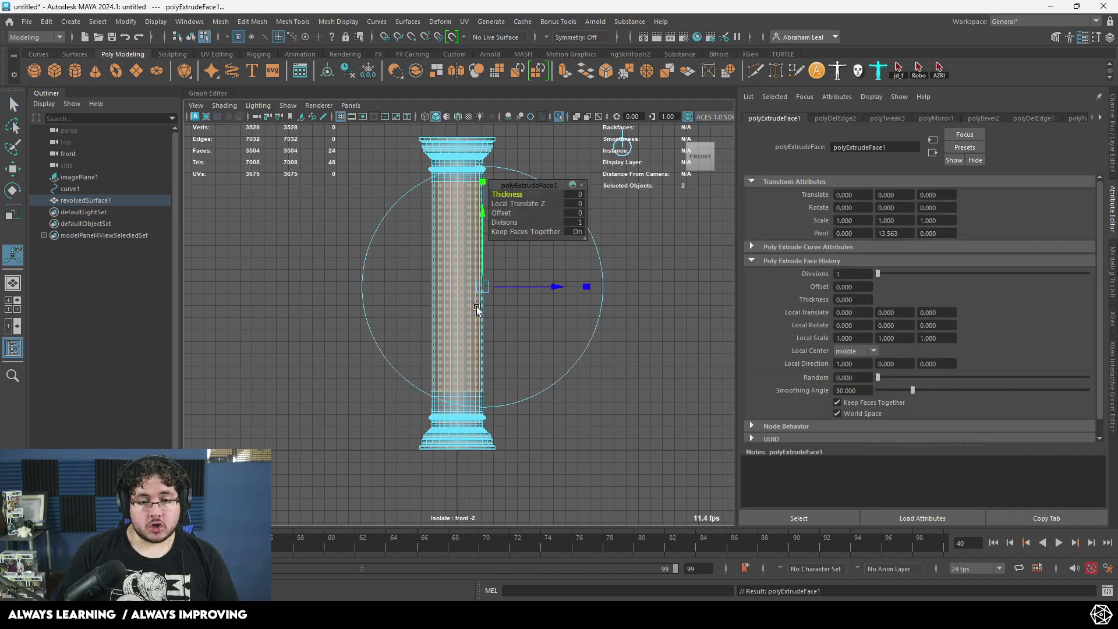
drag(502, 213, 513, 213)
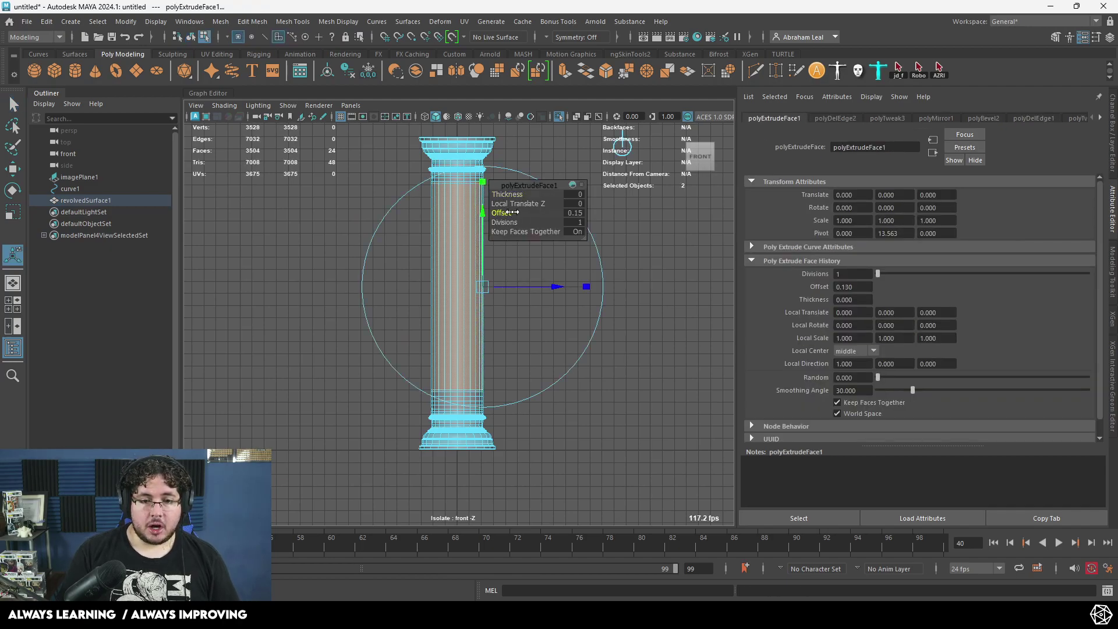
click(518, 232)
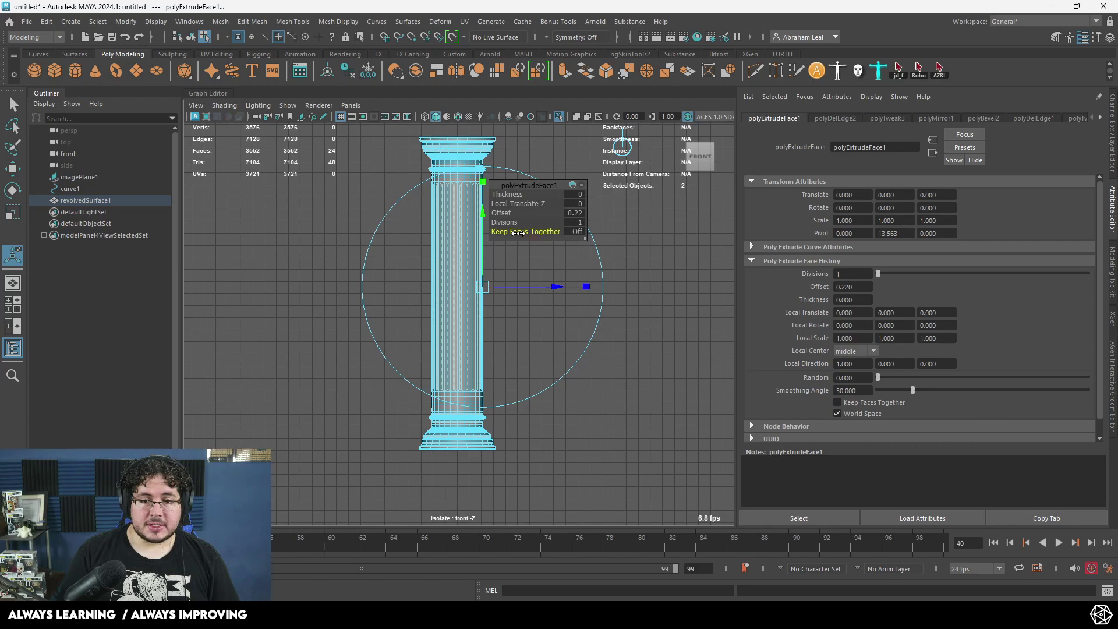
drag(508, 214, 495, 212)
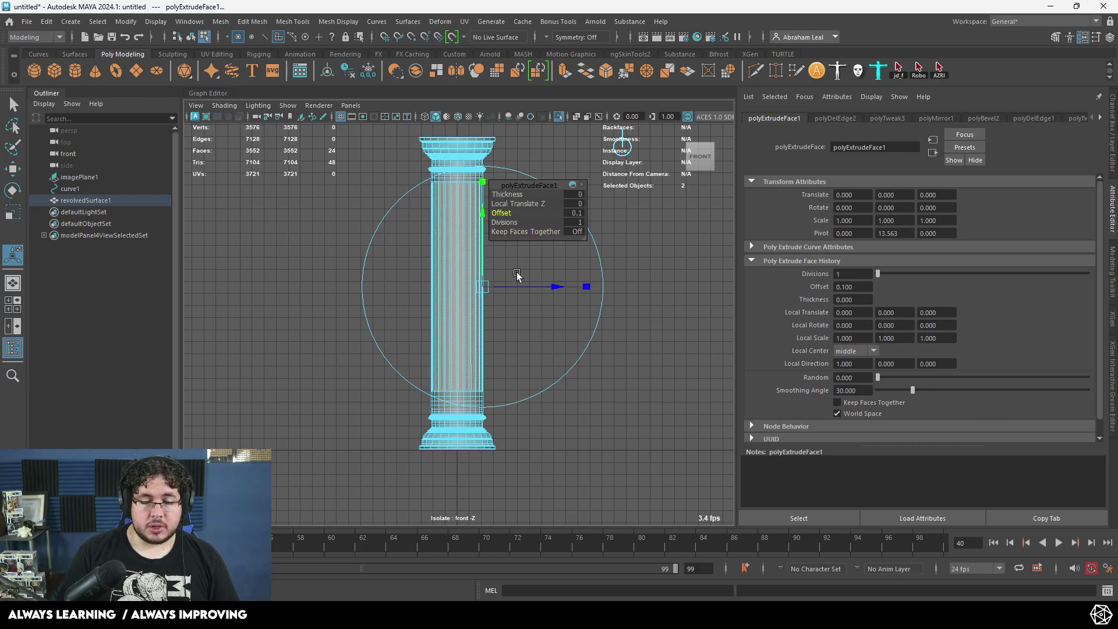
Check the inset shaft panels in perspective and set the extrusion's offset to 0.07
key(space)
drag(519, 282, 519, 250)
alt+right_drag(519, 274, 536, 330)
alt+drag(536, 330, 454, 354)
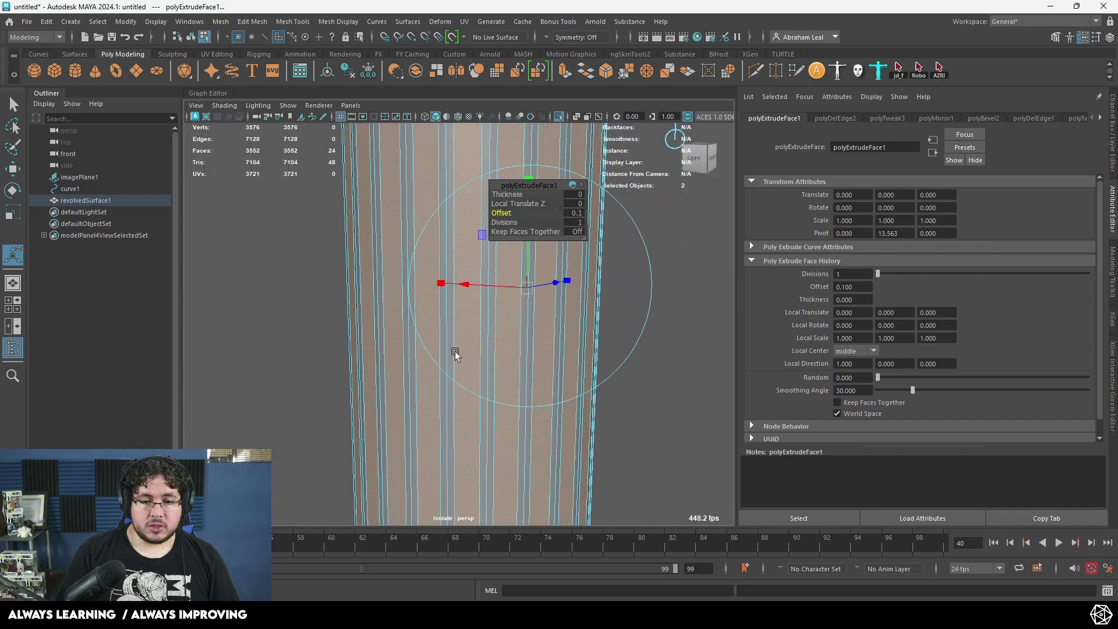
alt+right_drag(454, 354, 409, 337)
scroll(409, 338, down, 5)
scroll(402, 286, down, 3)
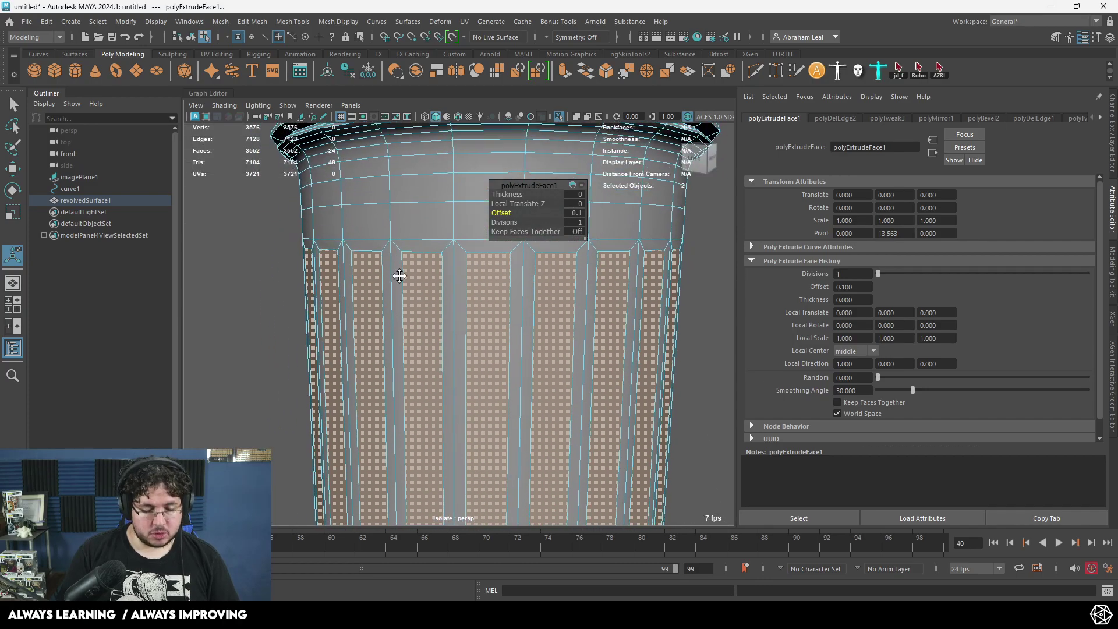
drag(500, 213, 497, 212)
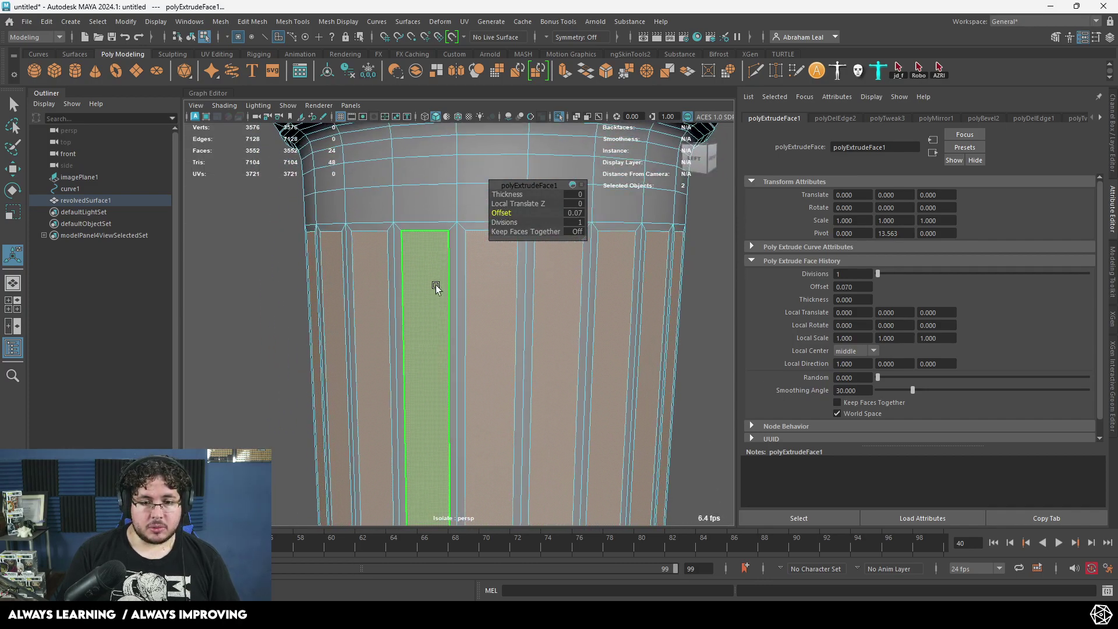
Extrude the inset panels inward with local translate Z -0.127 and offset 0.06, and return to object mode
scroll(437, 297, down, 4)
key(ctrl+e)
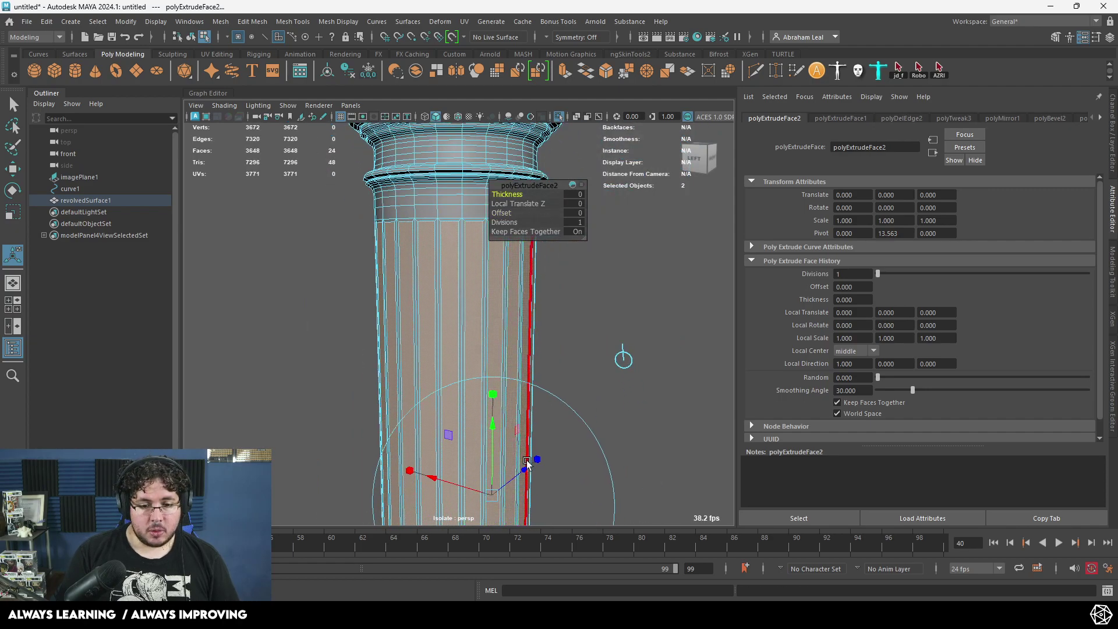
drag(531, 461, 522, 470)
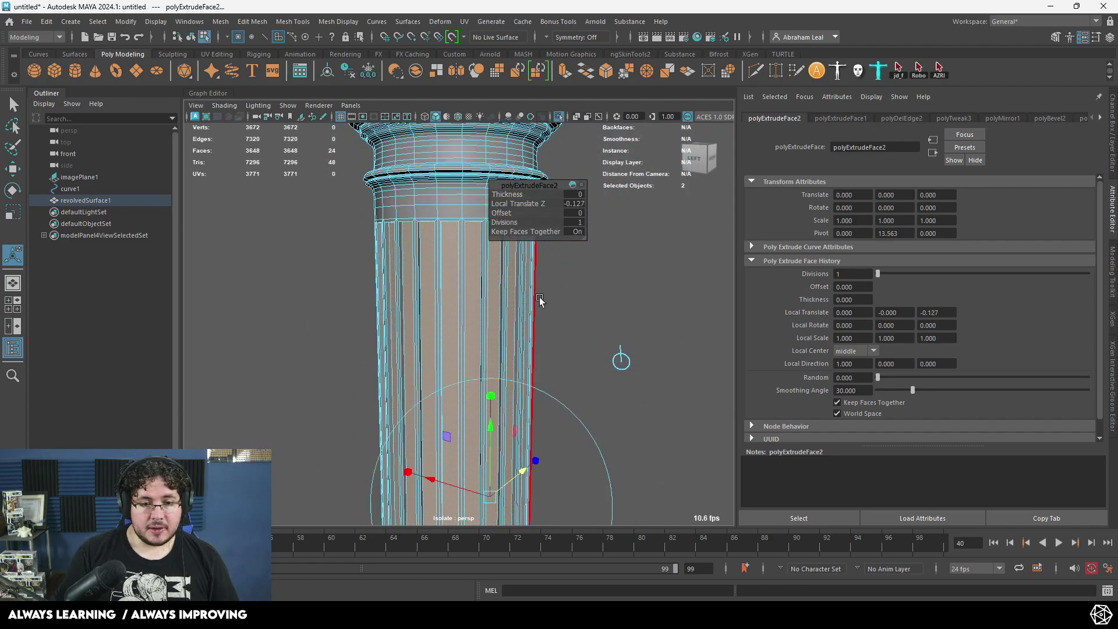
drag(501, 211, 504, 211)
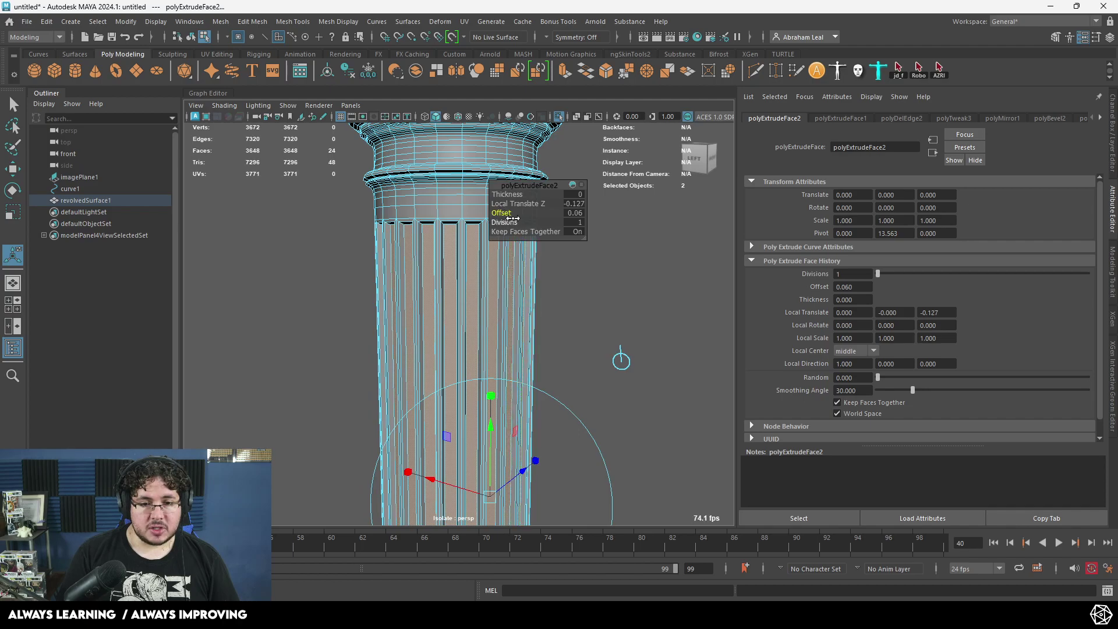
drag(523, 469, 522, 469)
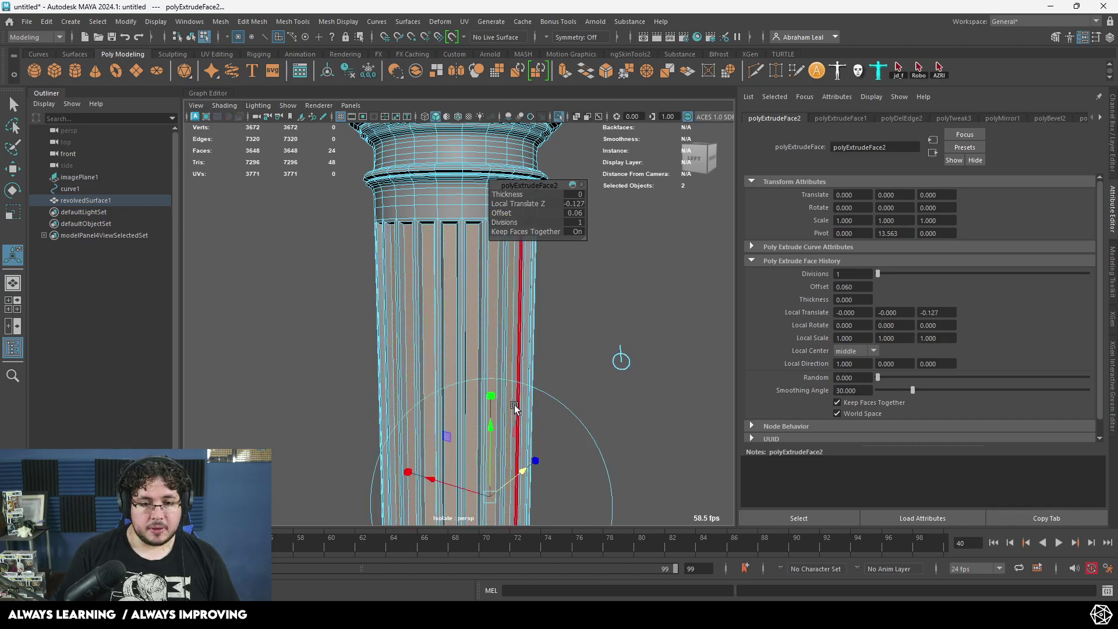
click(567, 307)
right_drag(524, 269, 581, 192)
key(ctrl+z)
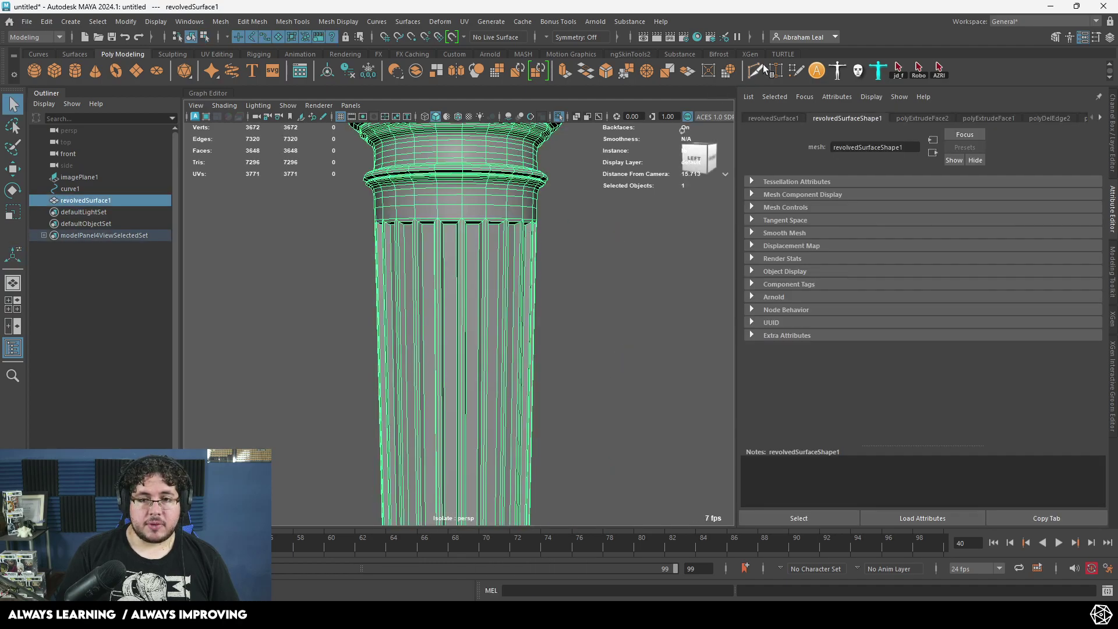
Insert supporting edge loops across the flutes near their upper and lower ends with the Multi-Cut tool
click(759, 68)
ctrl+click(488, 232)
alt+middle_drag(507, 443, 514, 233)
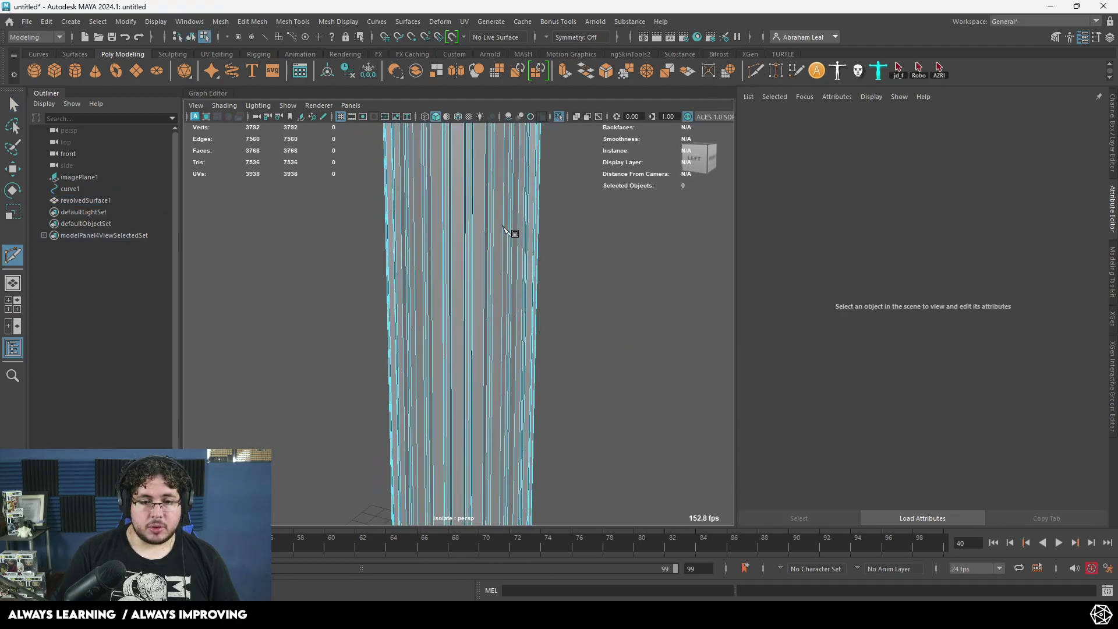
alt+middle_drag(466, 495, 487, 342)
ctrl+click(476, 294)
scroll(512, 284, down, 5)
alt+middle_drag(512, 285, 505, 332)
Return to object mode, deselect the column, and examine the smoothed flutes down to the base
key(q)
right_drag(476, 259, 533, 242)
click(593, 298)
alt+drag(593, 299, 516, 316)
alt+right_drag(516, 315, 603, 359)
alt+middle_drag(603, 359, 543, 300)
alt+drag(543, 299, 562, 289)
alt+right_drag(561, 290, 477, 355)
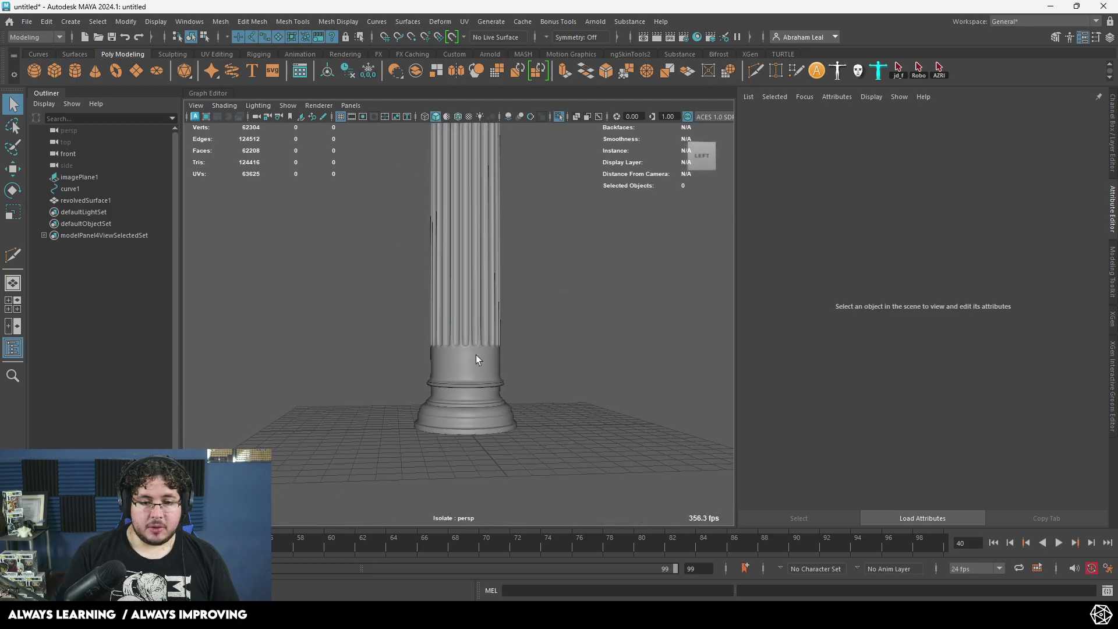
Turn off smooth preview and delete the four edge loops between the flutes and the base's ring
click(469, 355)
key(1)
alt+middle_drag(487, 349, 466, 285)
alt+right_drag(467, 285, 442, 233)
double_click(420, 229)
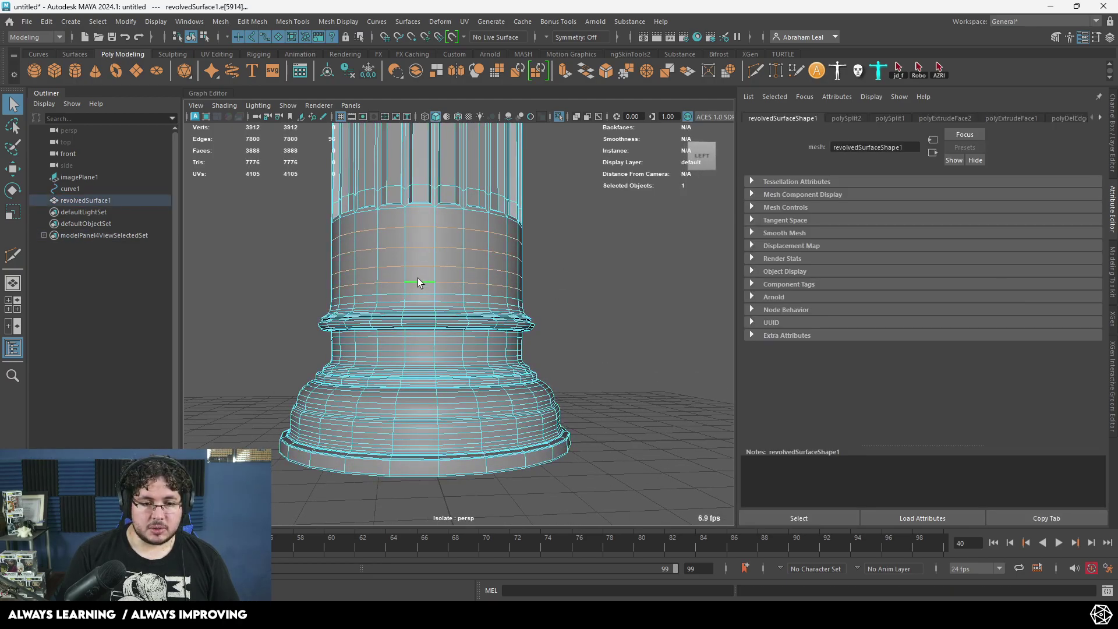
key(ctrl+Delete)
Move the vertices at the flutes' lower ends down close to the base's ring, and restore the shaded smooth preview
right_drag(438, 212, 373, 207)
drag(283, 177, 606, 281)
key(w)
key(4)
drag(430, 169, 430, 233)
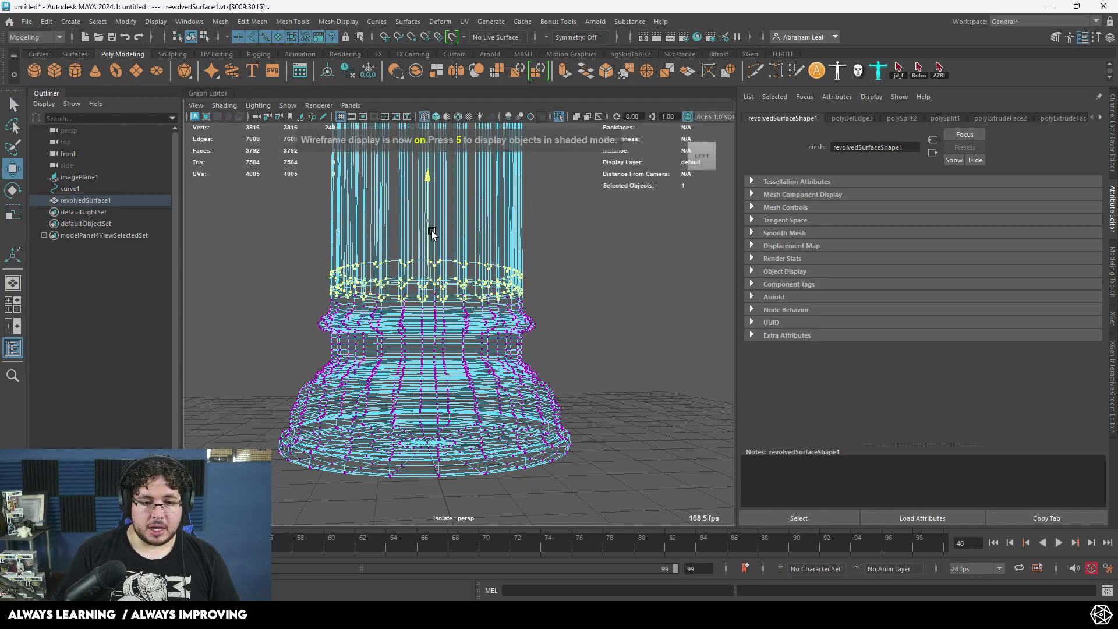
key(5)
key(3)
Deselect the mesh and review the whole smoothed column from capital to base
scroll(539, 279, down, 3)
alt+middle_drag(493, 244, 509, 369)
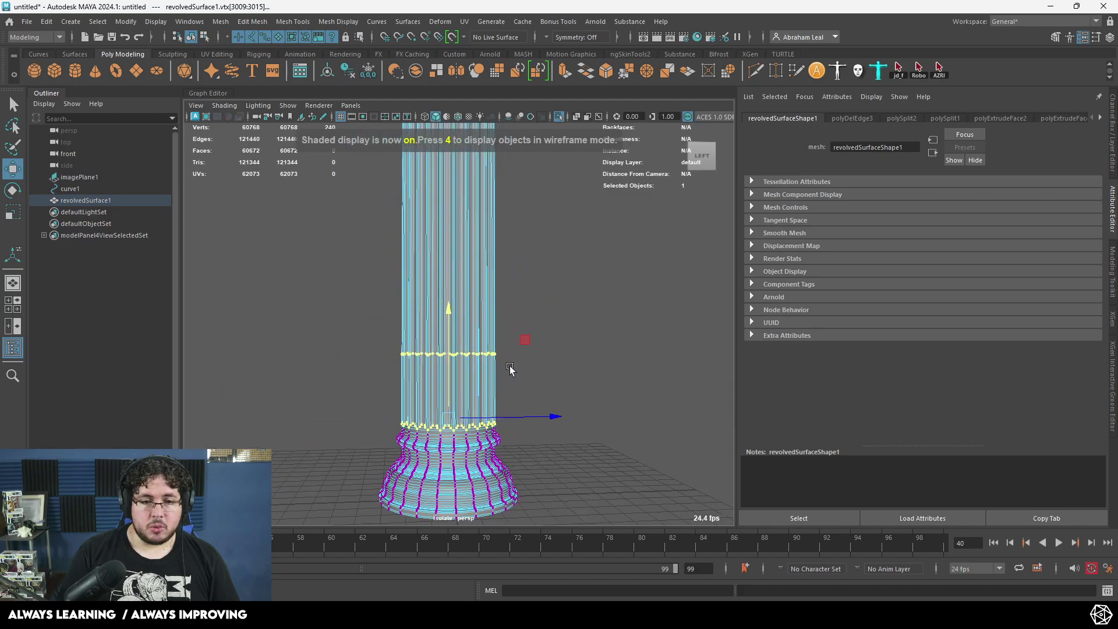
alt+middle_drag(498, 186, 494, 392)
alt+drag(477, 256, 475, 284)
click(531, 250)
scroll(532, 250, down, 4)
alt+middle_drag(515, 308, 502, 237)
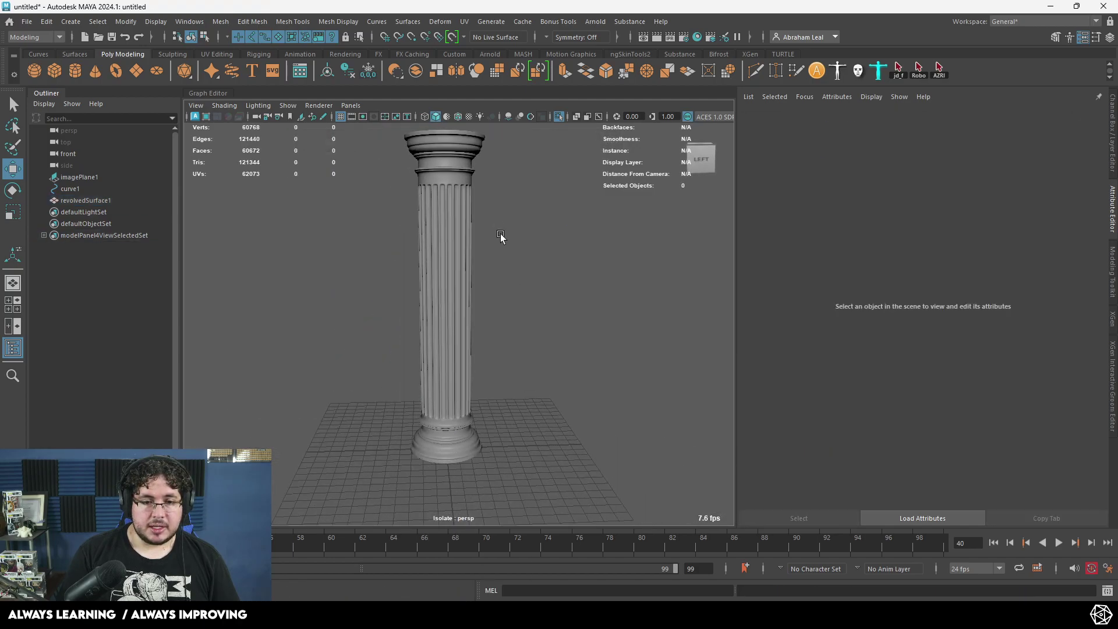
mouse_move(518, 279)
alt+mouse_down()
mouse_move(511, 290)
mouse_move(479, 281)
mouse_move(514, 287)
mouse_move(488, 293)
alt+mouse_up()
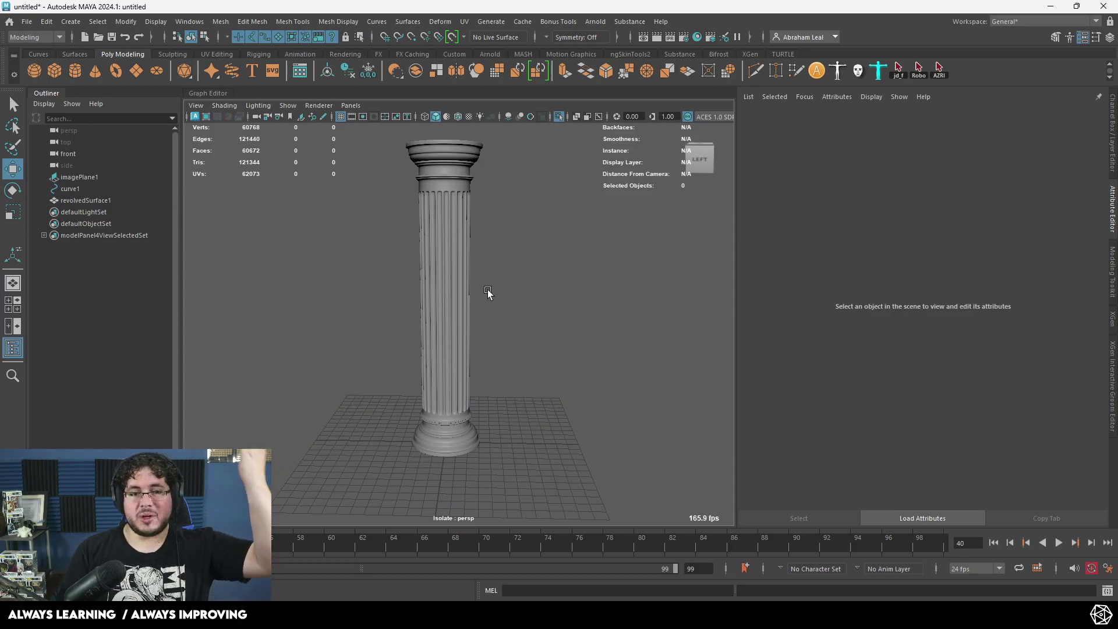
scroll(488, 294, up, 4)
mouse_move(488, 300)
alt+mouse_down()
mouse_move(522, 284)
mouse_move(490, 281)
alt+mouse_up()
scroll(431, 266, down, 5)
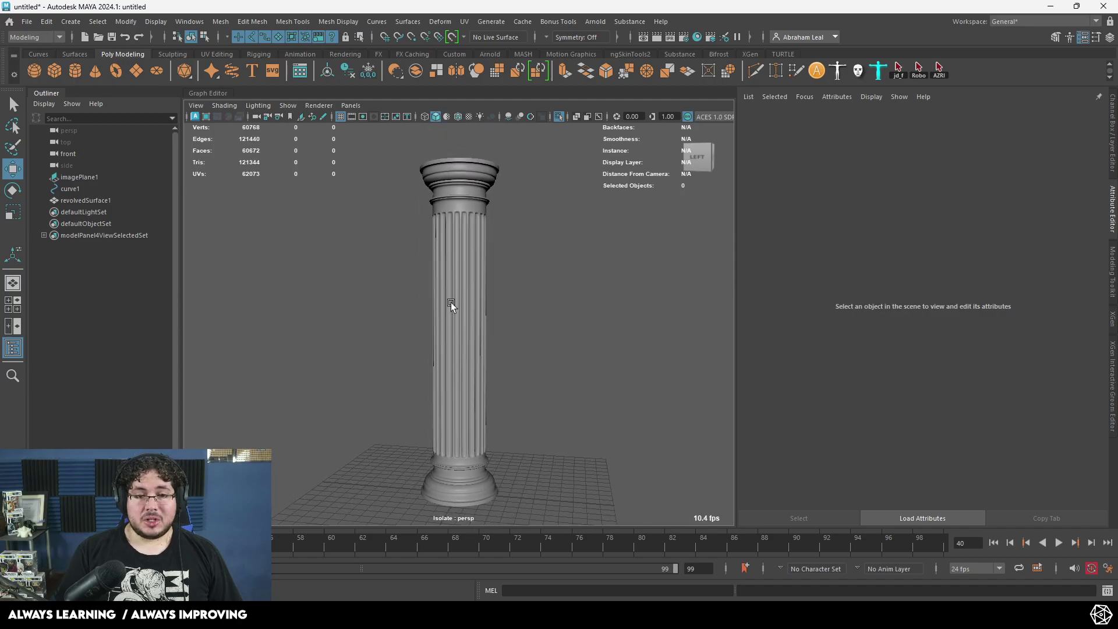